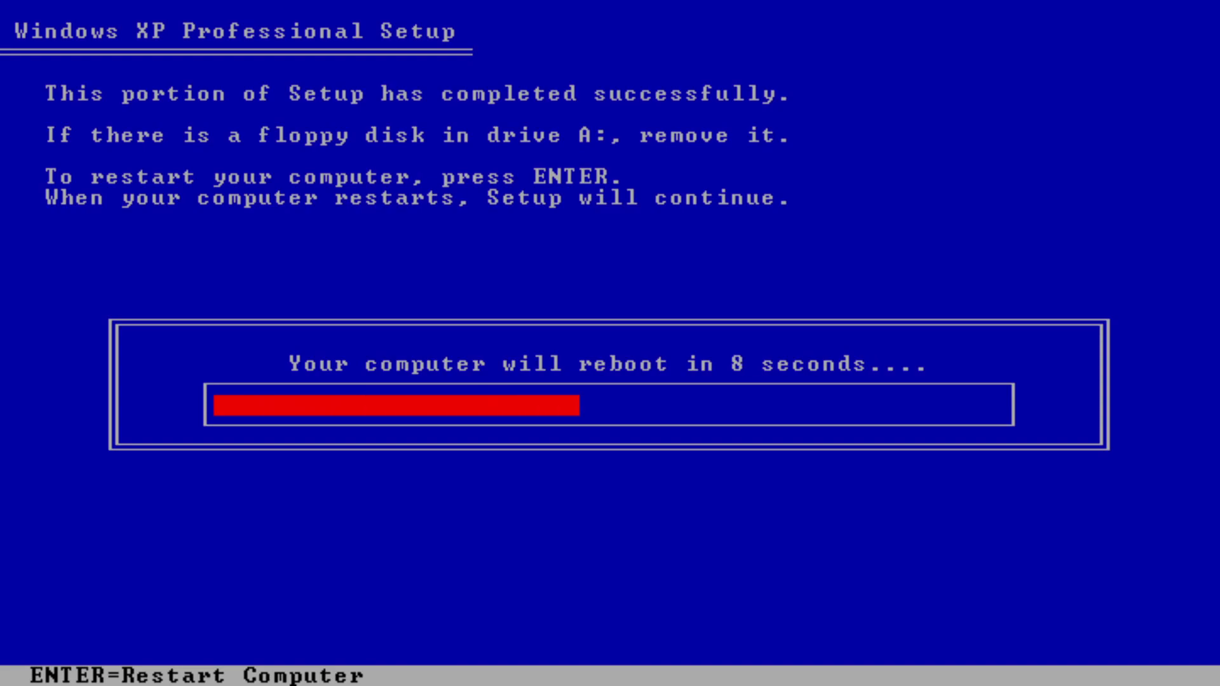
# Restart the computer immediately so graphical setup resumes.
pyautogui.press('Return')
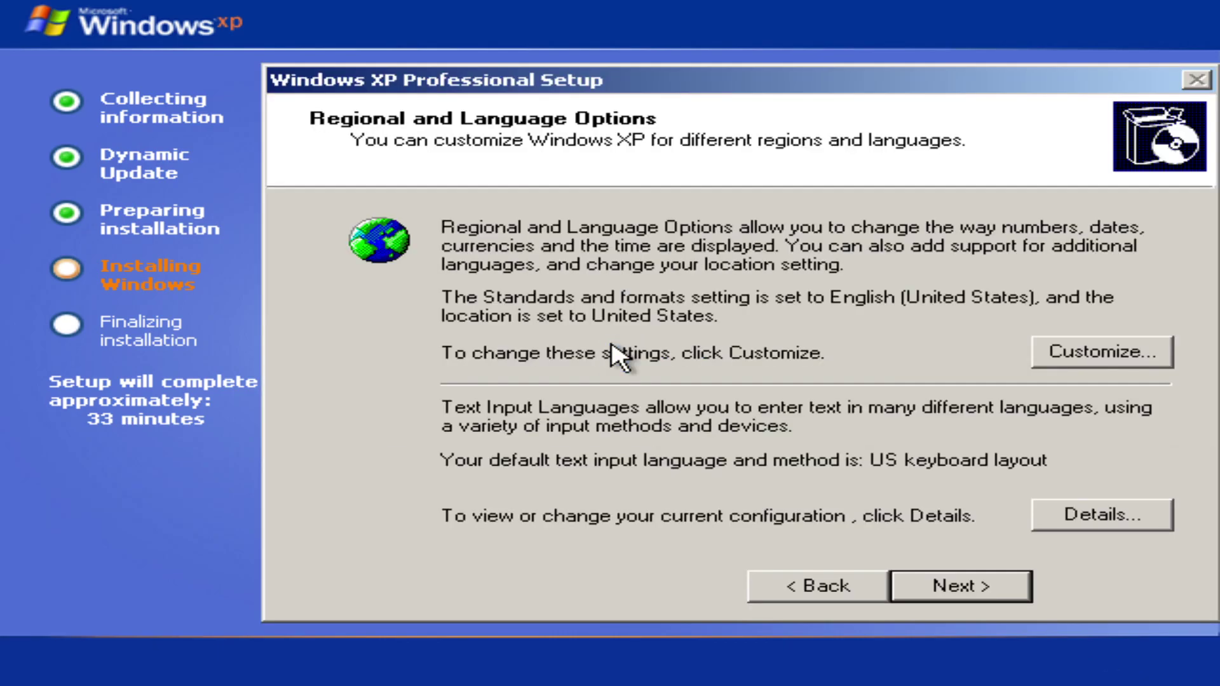
# Accept the regional defaults and enter the owner name and organization.
pyautogui.click(906, 584)
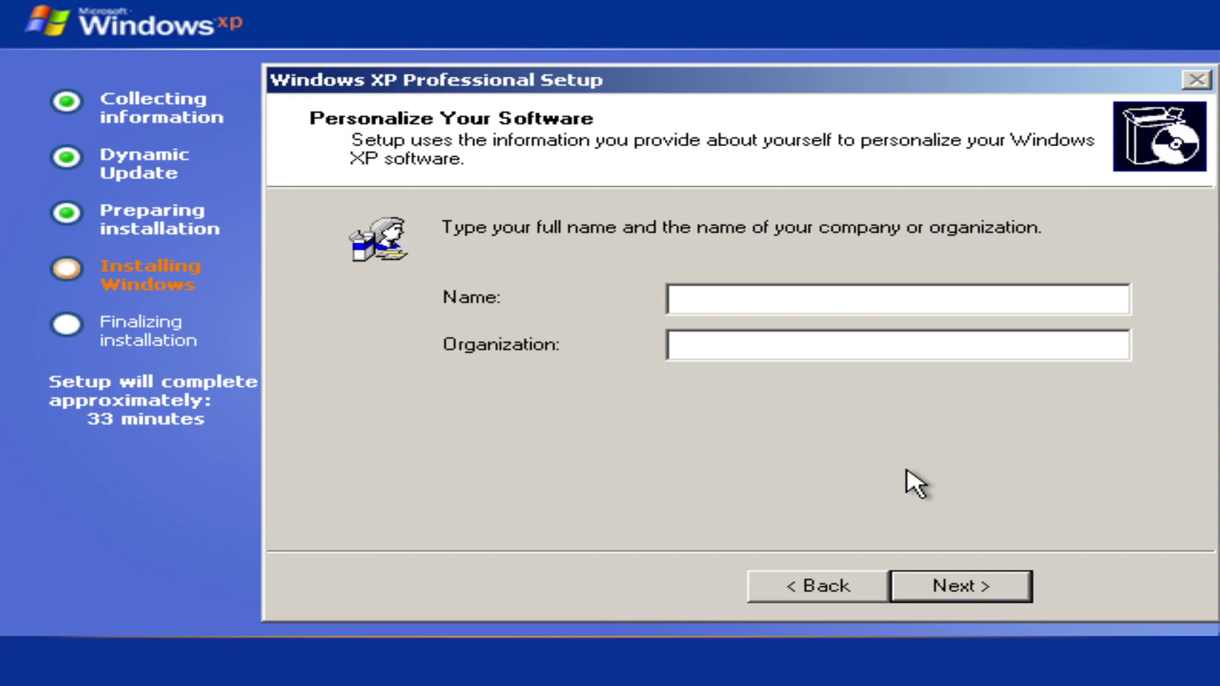
pyautogui.write('D')
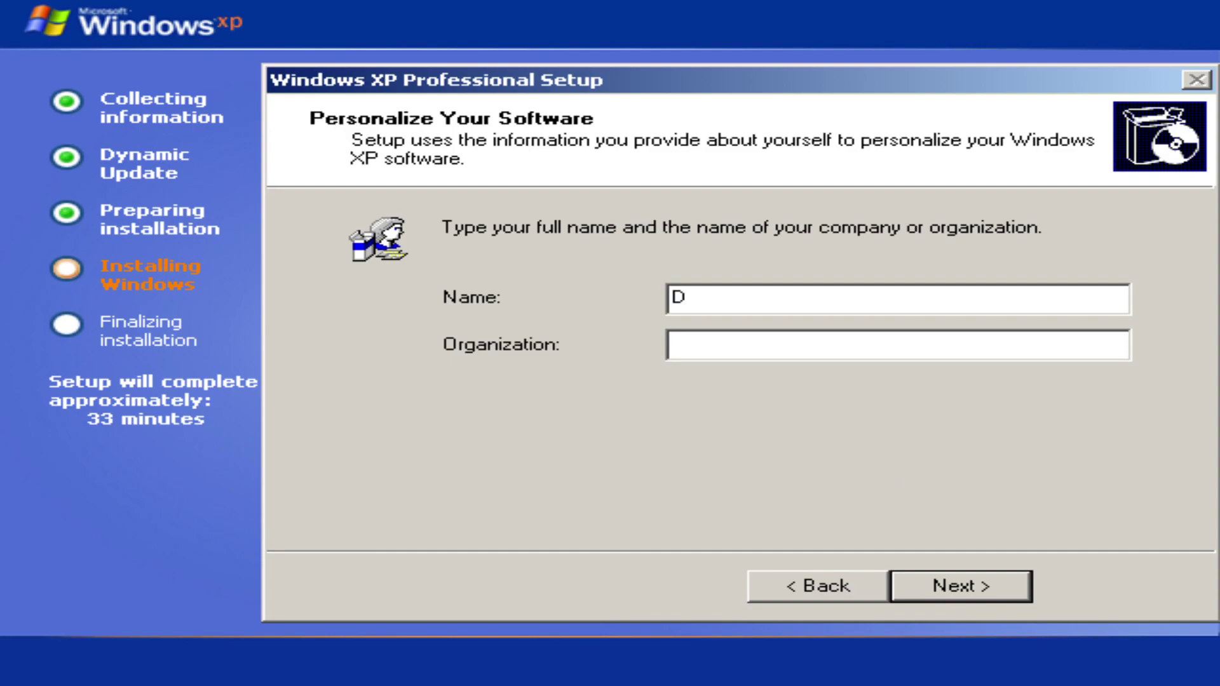
pyautogui.write('ELL')
pyautogui.click(790, 354)
pyautogui.write('DELL')
pyautogui.press('Return')
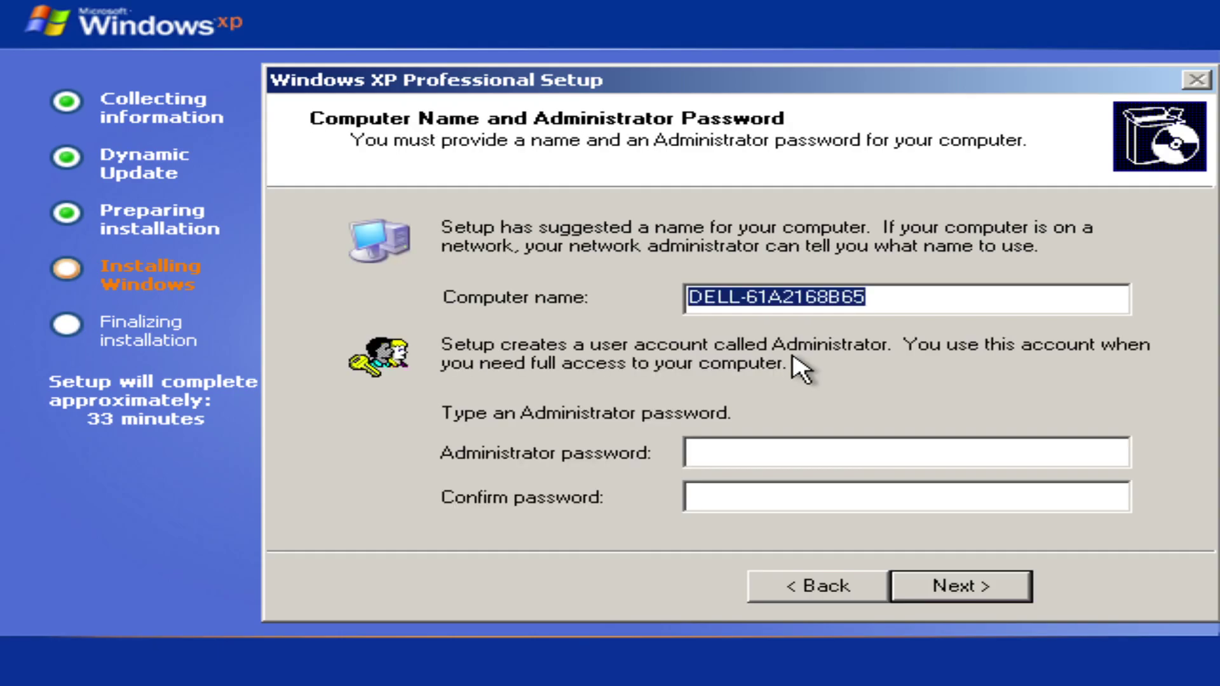
# Set and confirm the Administrator password, keeping the default computer name.
pyautogui.click(736, 448)
pyautogui.write('a')
pyautogui.press('Tab')
pyautogui.write('a')
pyautogui.click(934, 593)
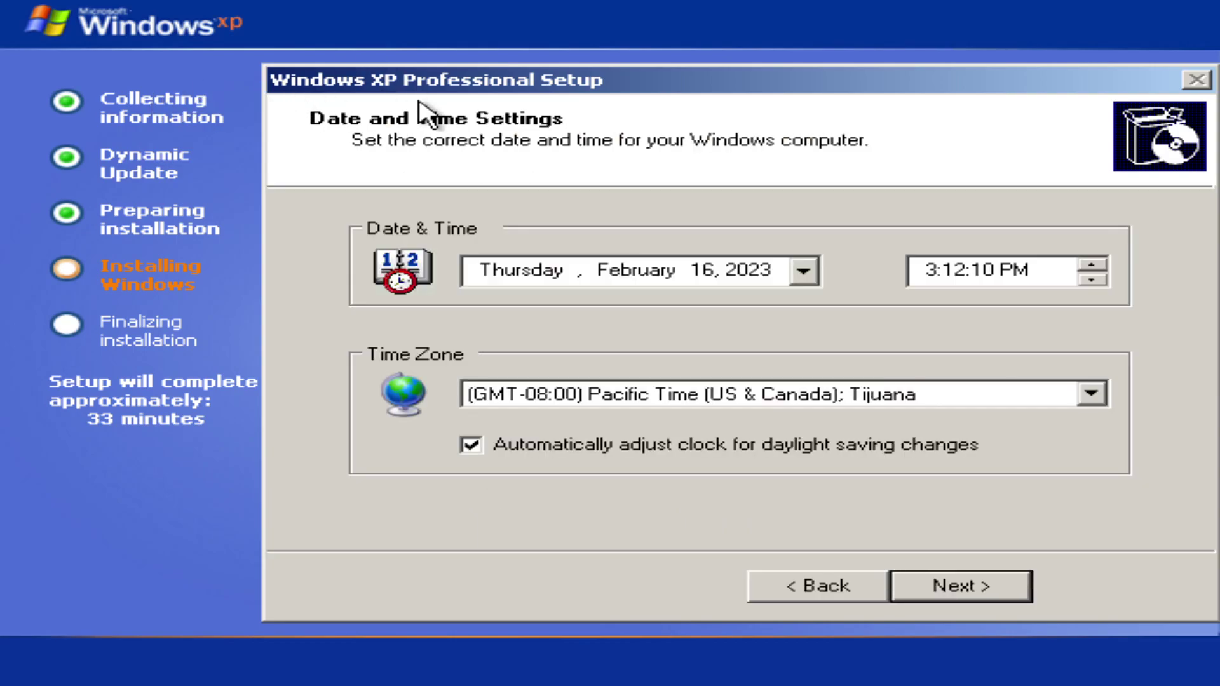
# Choose (GMT-05:00) Eastern Time (US & Canada) as the time zone and continue.
pyautogui.click(775, 399)
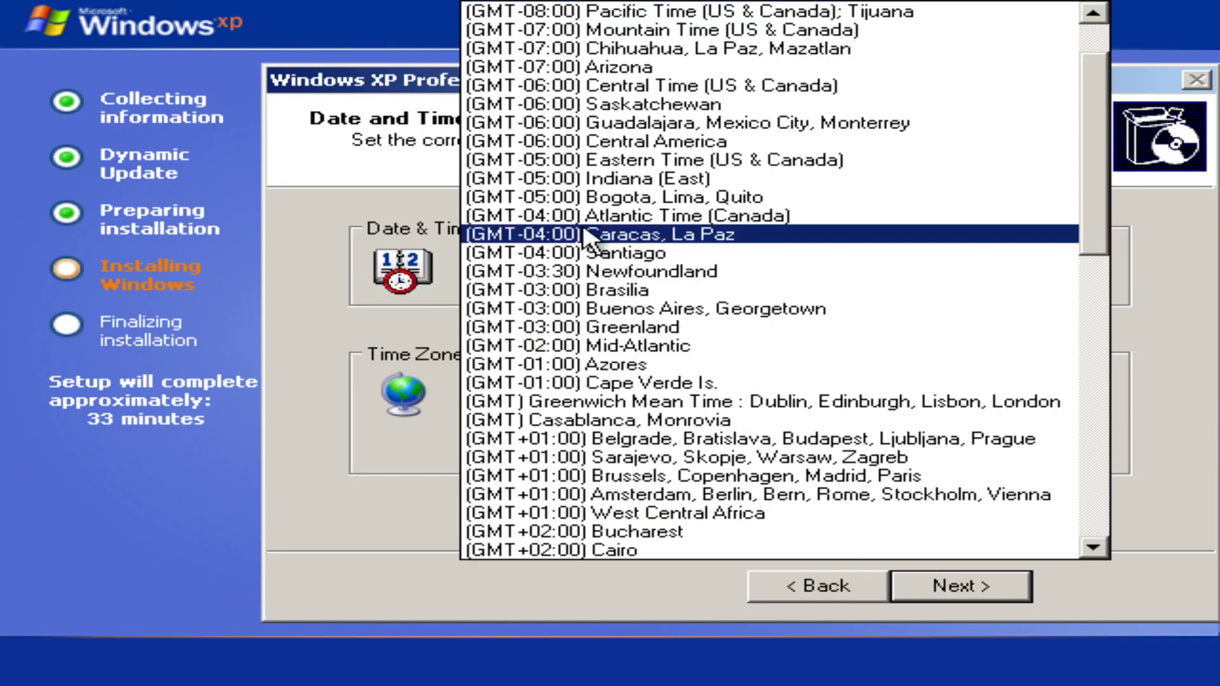
pyautogui.click(667, 162)
pyautogui.click(963, 591)
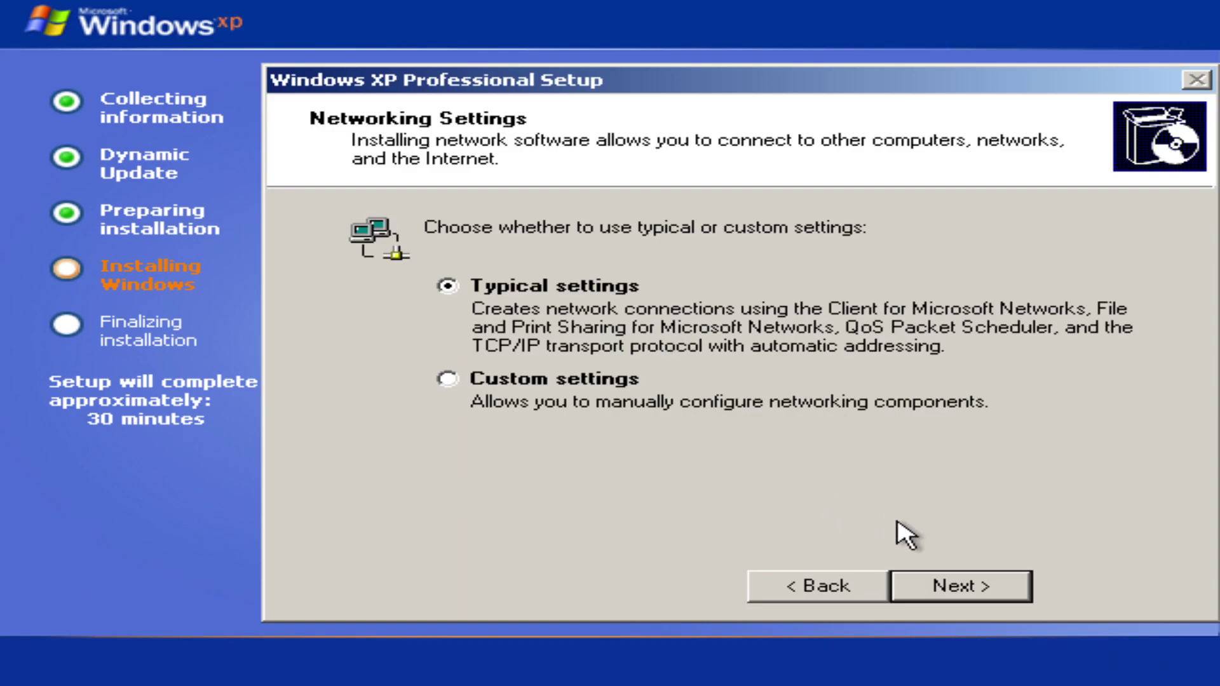
# Keep the Typical network settings and default workgroup so installation continues.
pyautogui.click(955, 588)
pyautogui.click(978, 584)
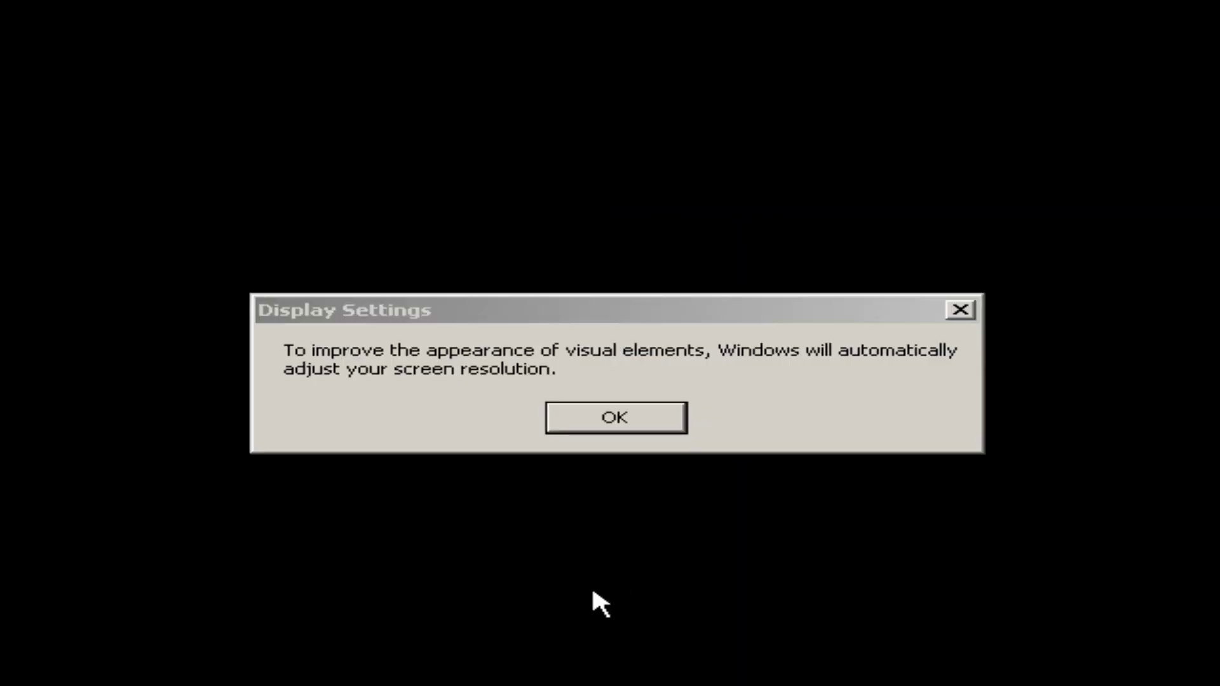
# Accept the automatic resolution change and keep the new monitor settings.
pyautogui.click(614, 426)
pyautogui.click(403, 172)
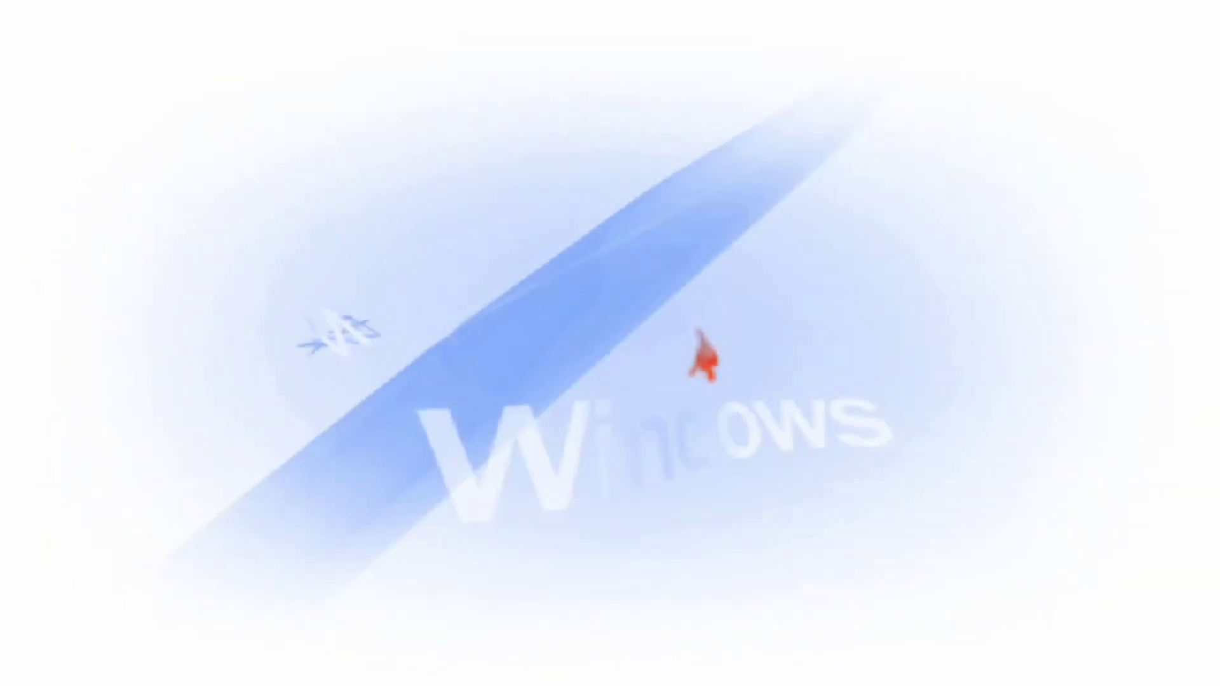
pyautogui.hotkey('ctrl', 'alt')
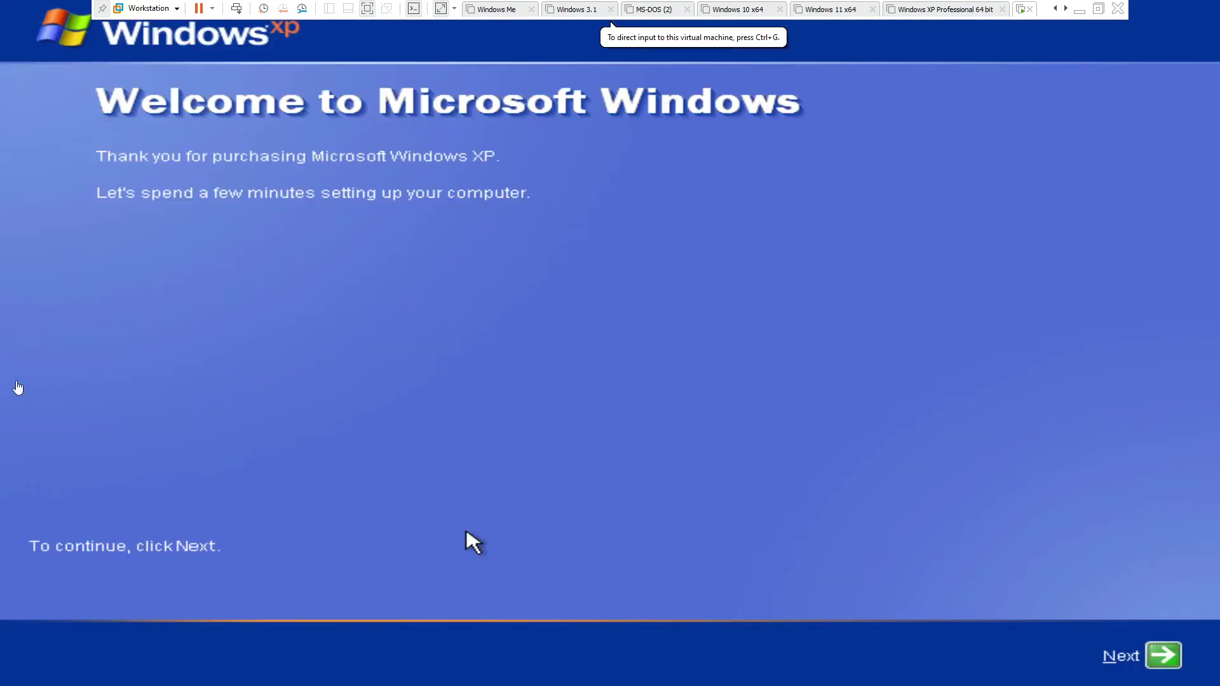
# Enable Automatic Updates, skip the connectivity check and decline registration.
pyautogui.click(466, 532)
pyautogui.click(1132, 656)
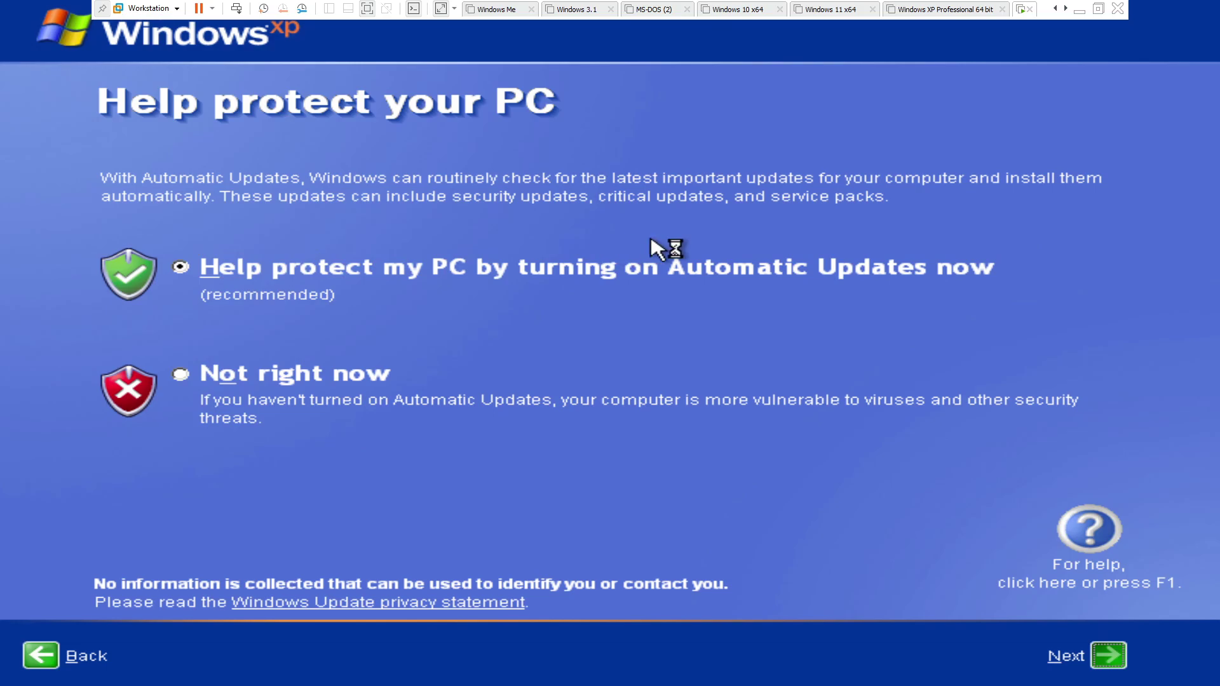
pyautogui.press('Return')
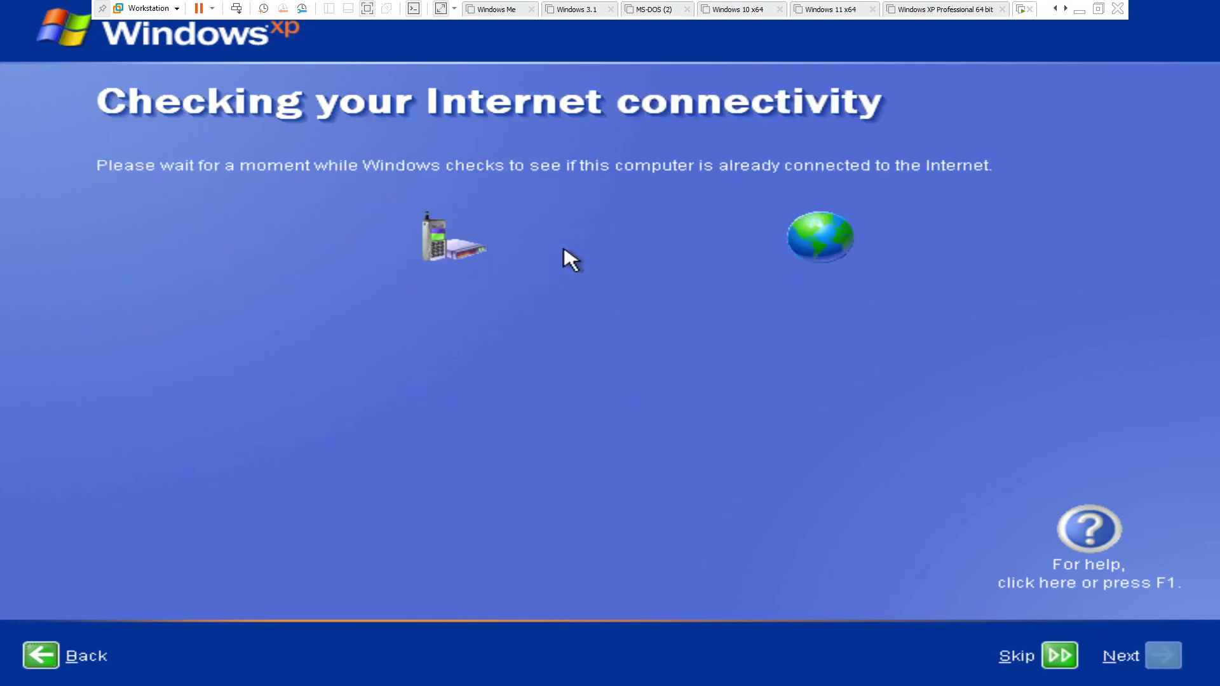
pyautogui.click(1059, 655)
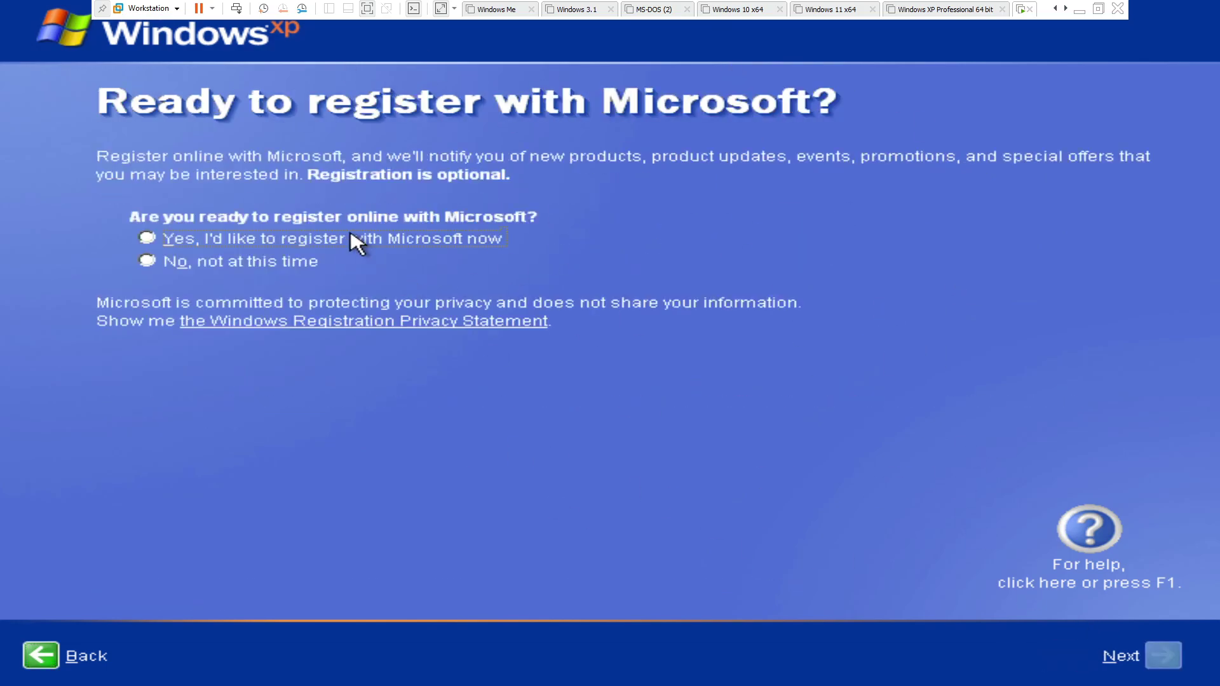
pyautogui.click(1164, 655)
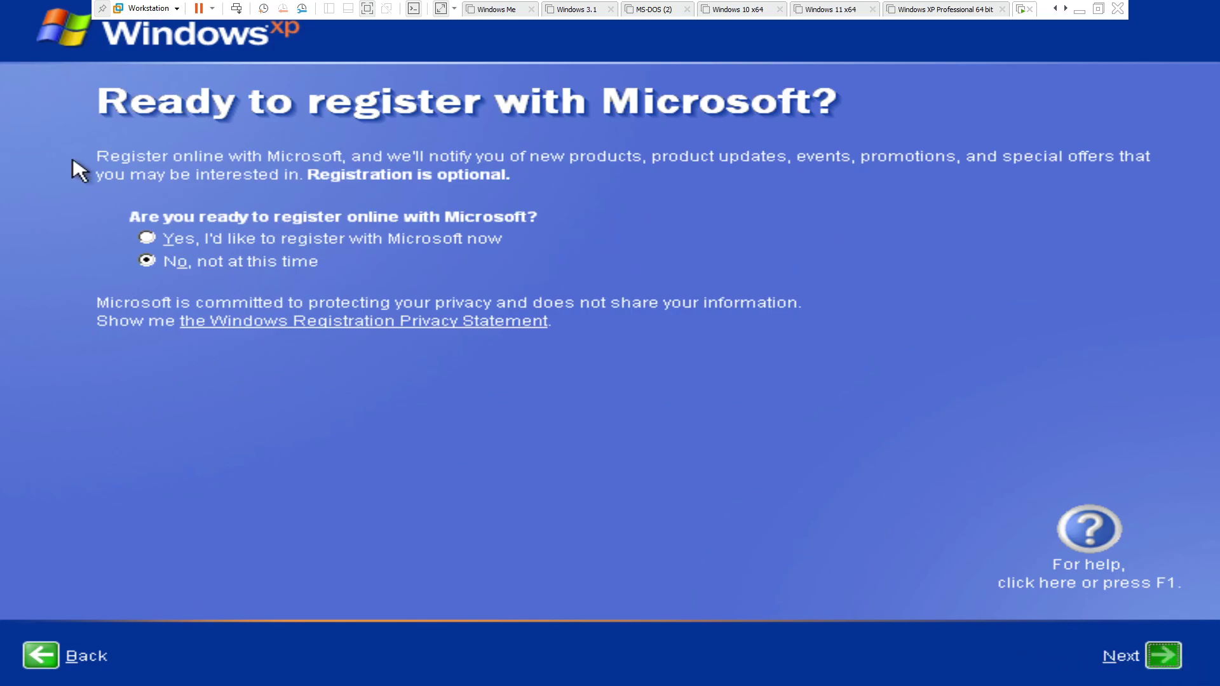
# Enter the first user account's name, correcting a typo, and continue.
pyautogui.click(591, 235)
pyautogui.write('DEL')
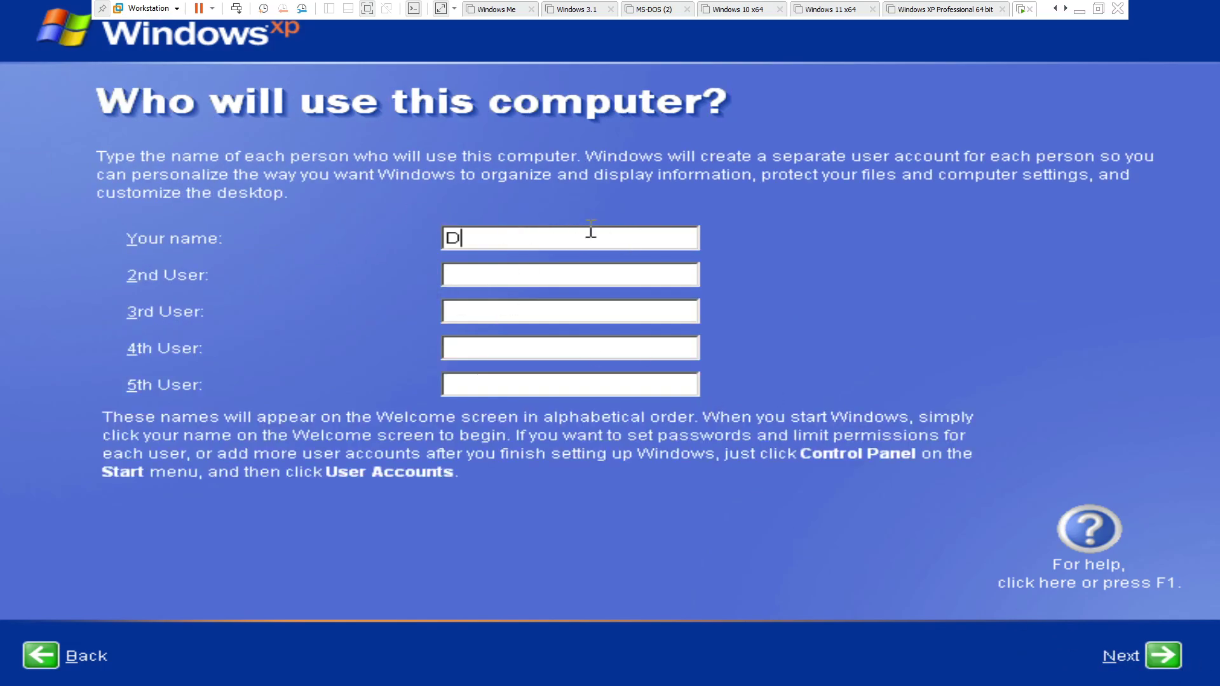
pyautogui.press('BackSpace')
pyautogui.press('BackSpace')
pyautogui.press('BackSpace')
pyautogui.write('Andrew')
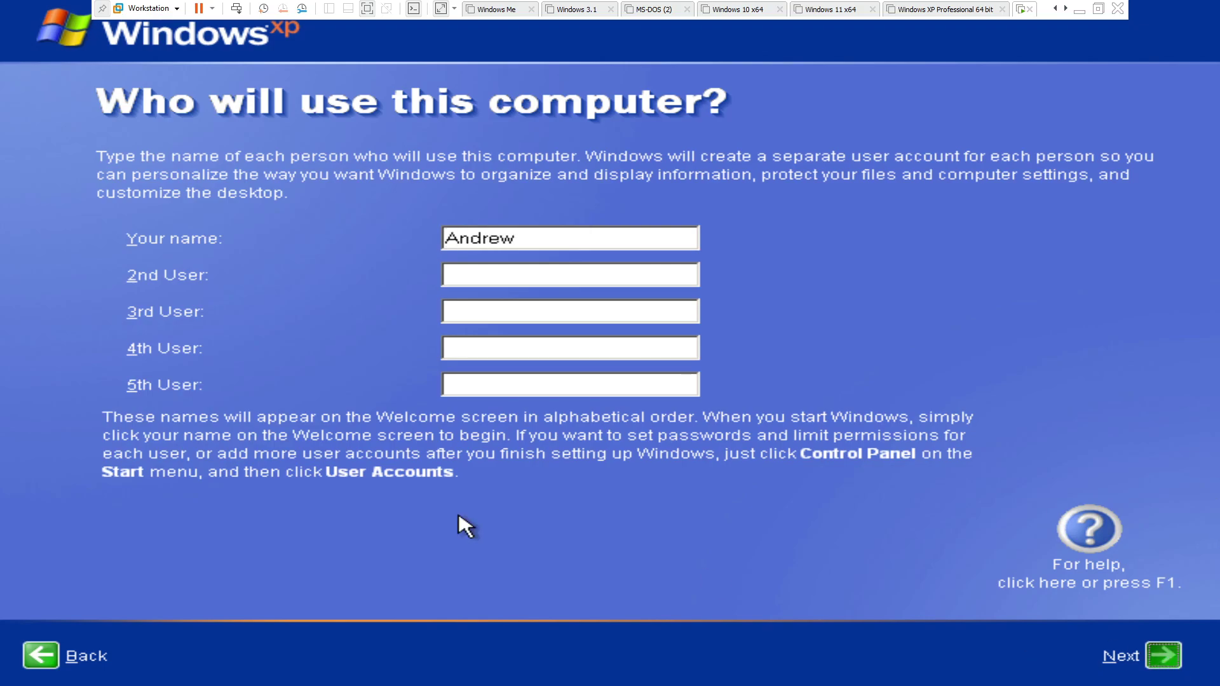
pyautogui.press('Return')
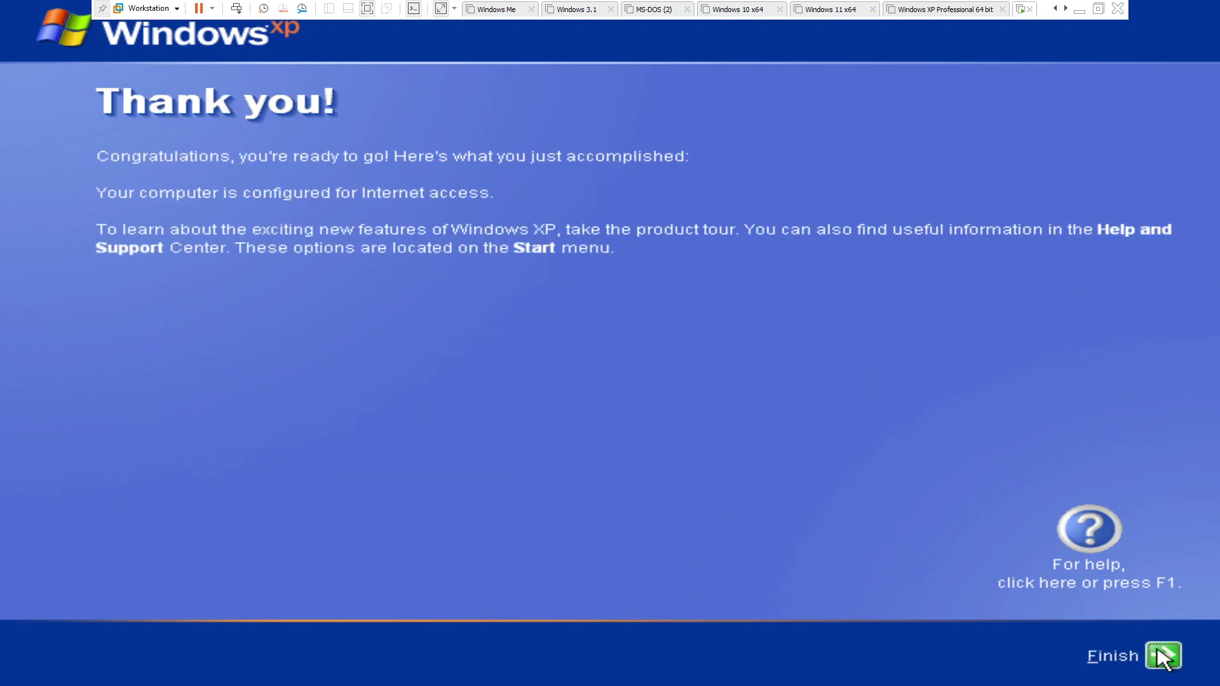
# Finish setup from the Thank you page to reach logon.
pyautogui.click(1164, 656)
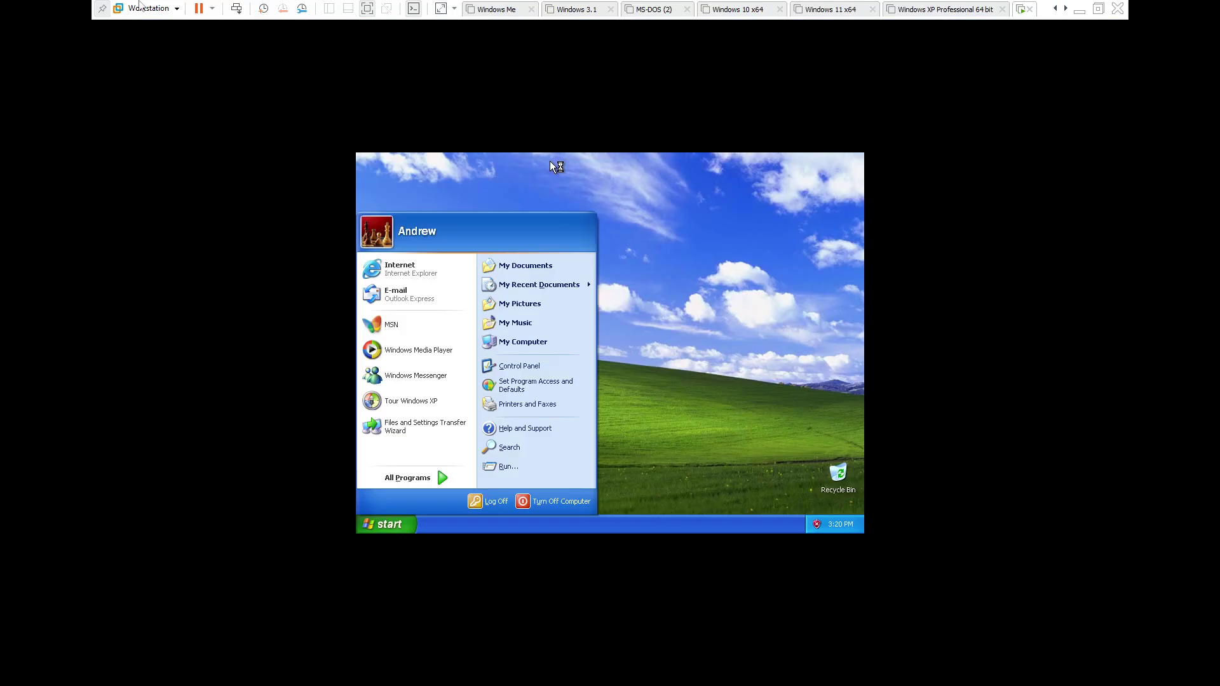
# Load VMware Tools via VM > Install VMware Tools and open My Computer.
pyautogui.click(149, 8)
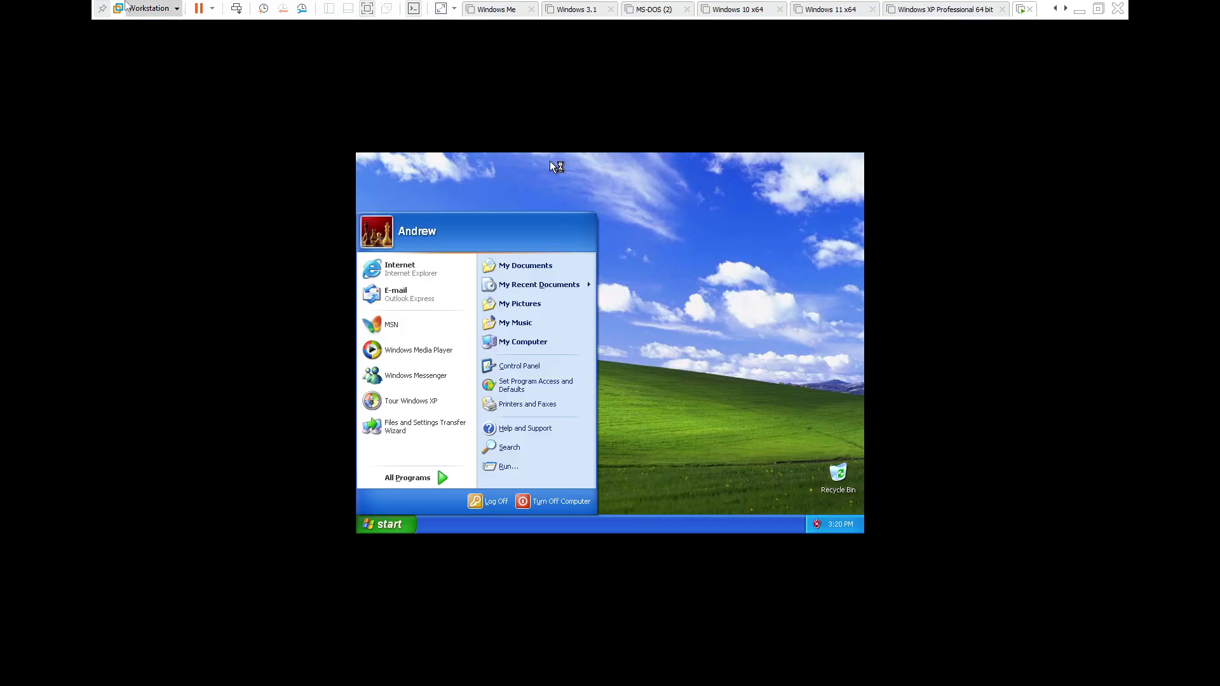
pyautogui.moveTo(175, 73)
pyautogui.click(260, 195)
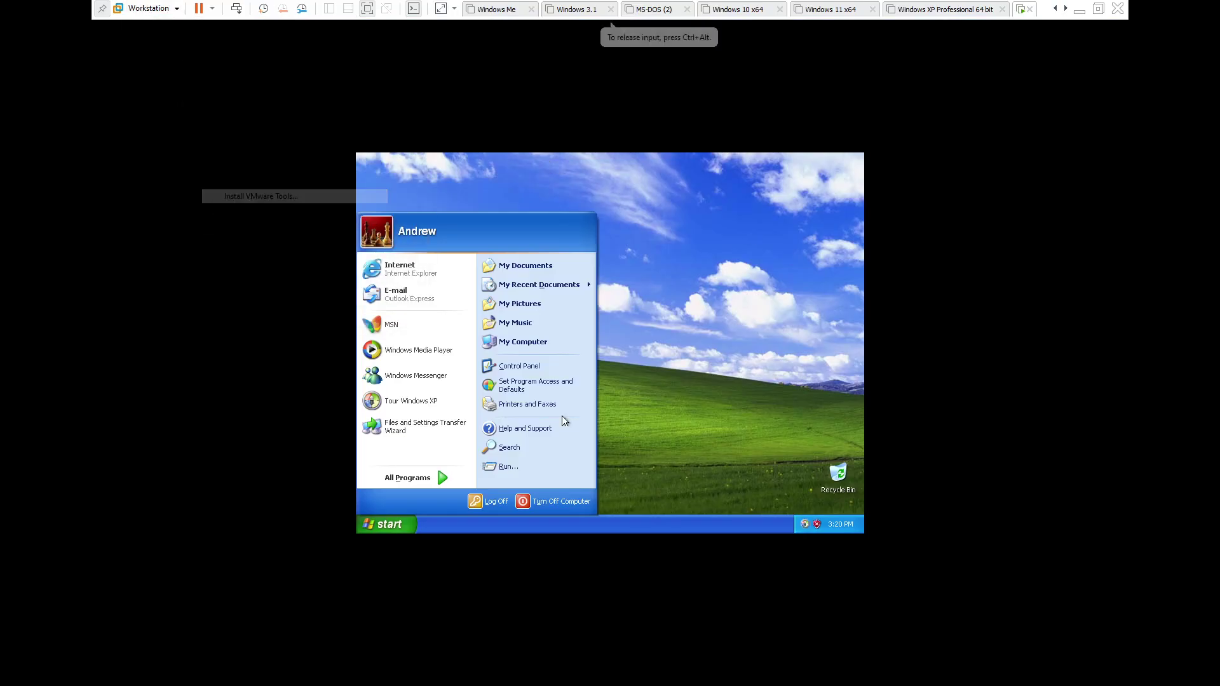
pyautogui.click(528, 342)
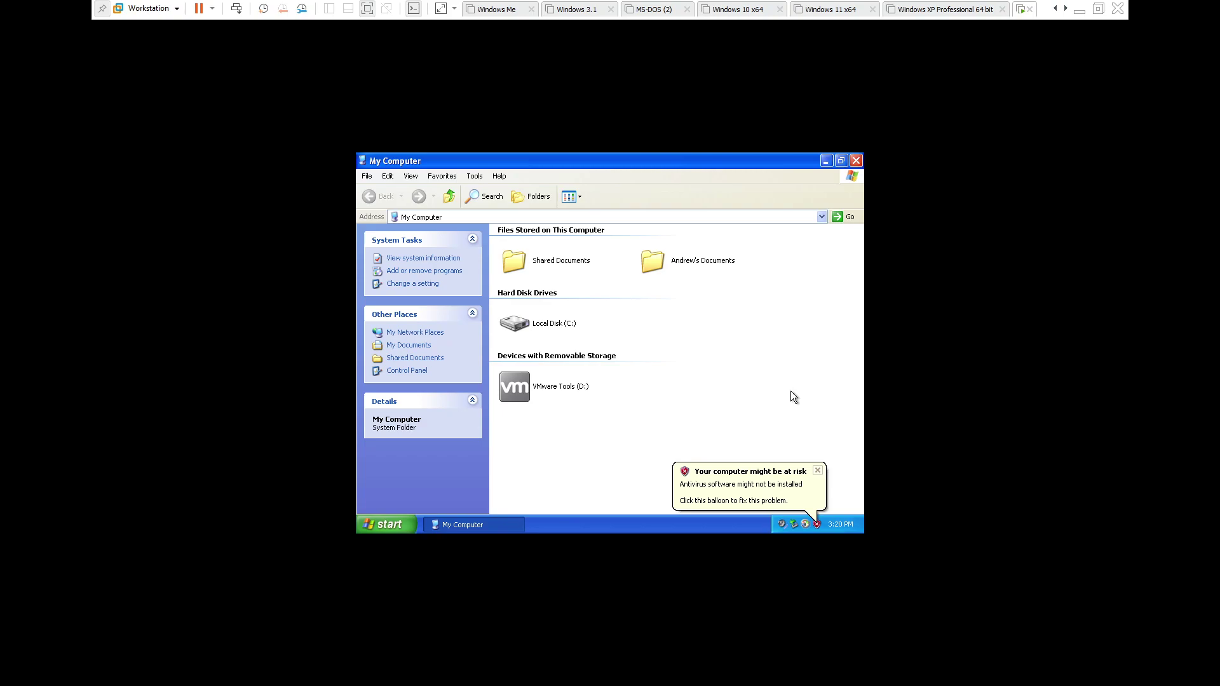
# Dismiss the tour balloon, restore My Computer and select the VMware Tools (D:) drive.
pyautogui.click(569, 439)
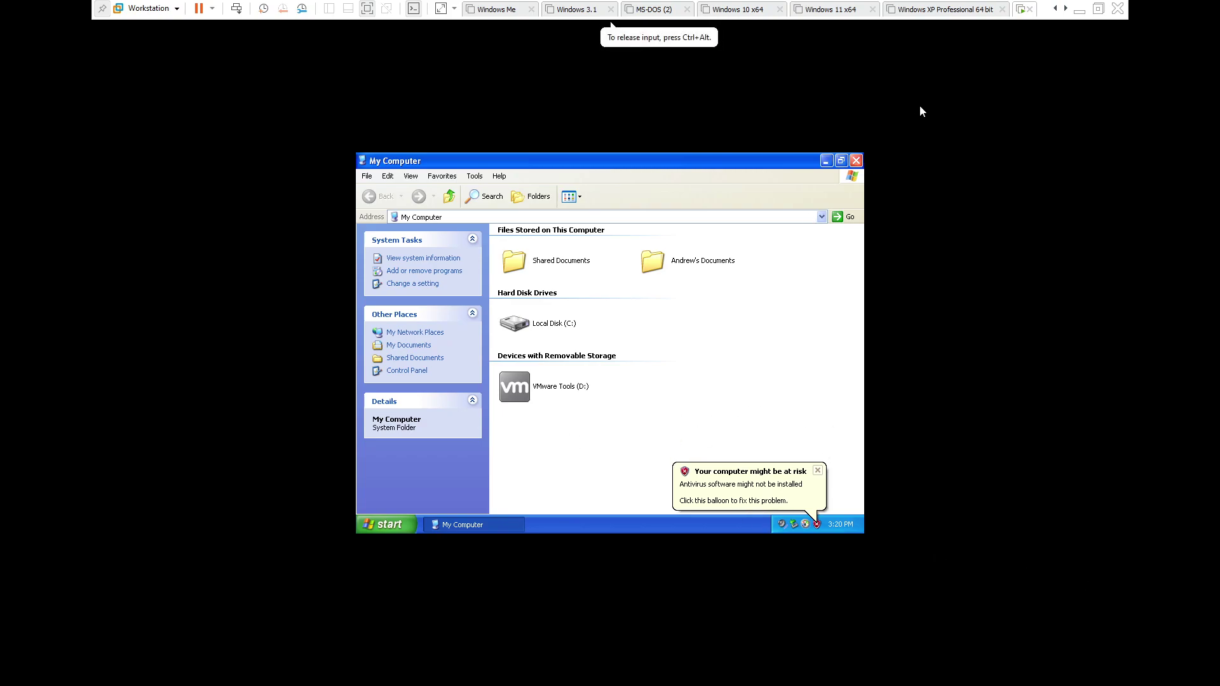
pyautogui.click(828, 162)
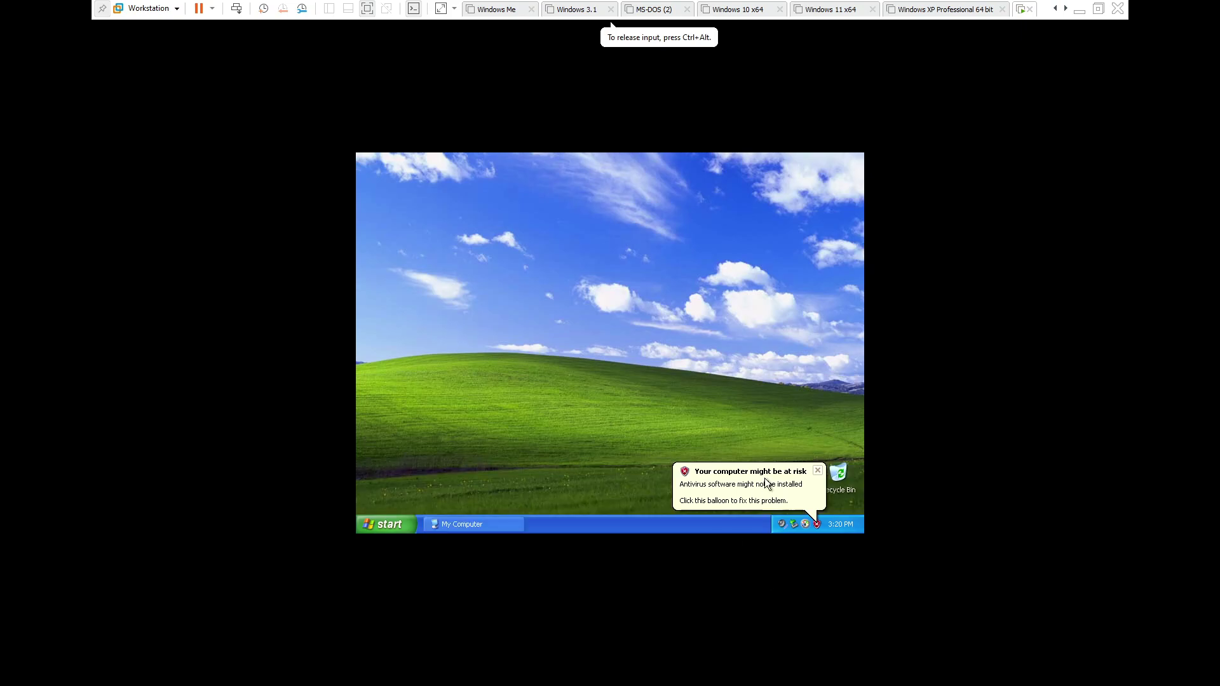
pyautogui.click(380, 528)
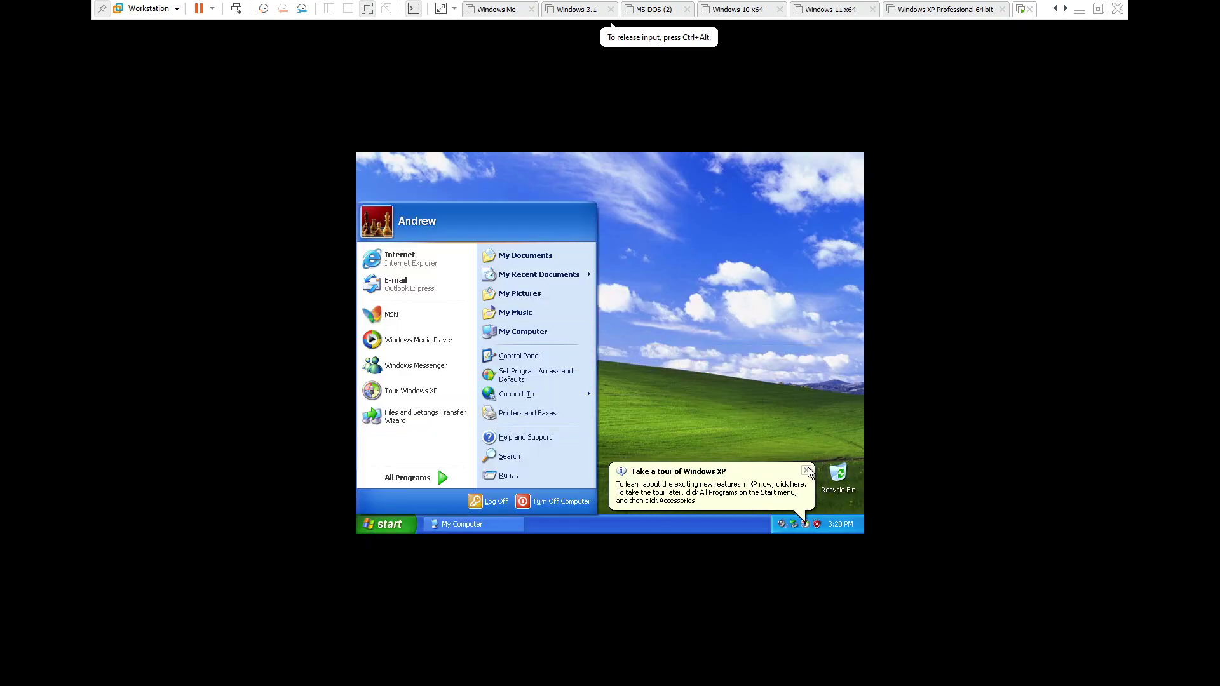
pyautogui.click(807, 469)
pyautogui.click(457, 525)
pyautogui.click(548, 386)
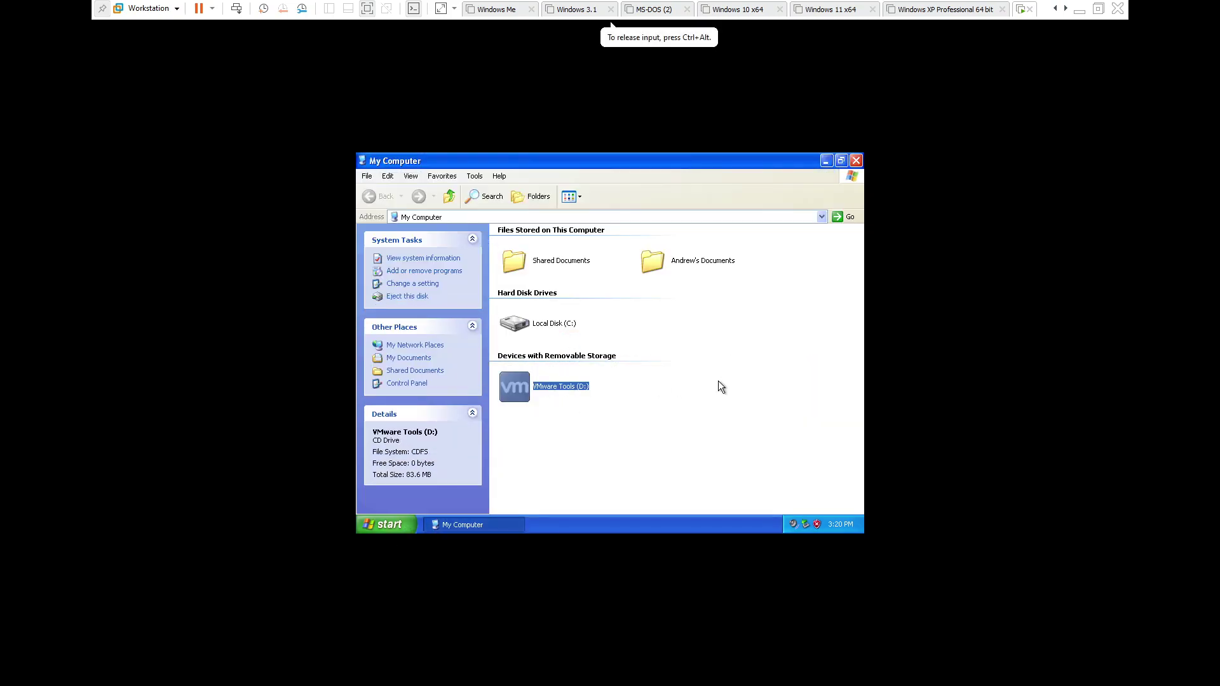
# Launch the VMware Tools installer from D: and bring its wizard to the front.
pyautogui.doubleClick(544, 388)
pyautogui.click(826, 161)
pyautogui.moveTo(682, 398); pyautogui.dragTo(585, 276)
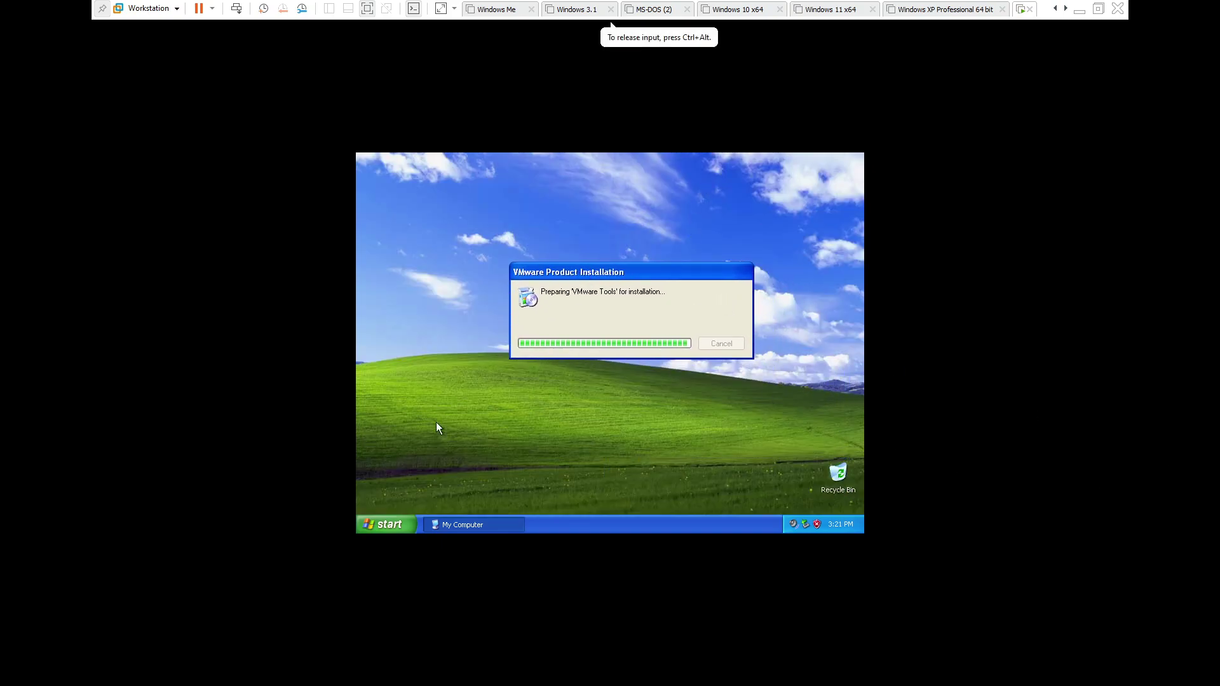
pyautogui.click(385, 524)
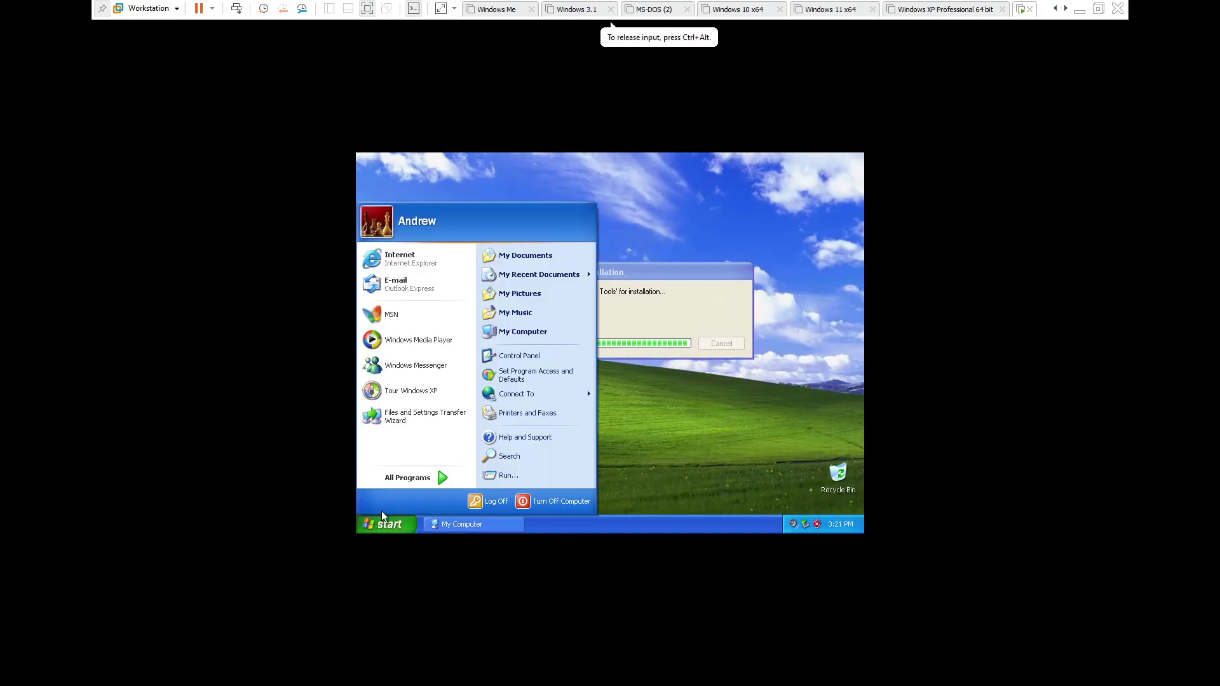
pyautogui.click(532, 331)
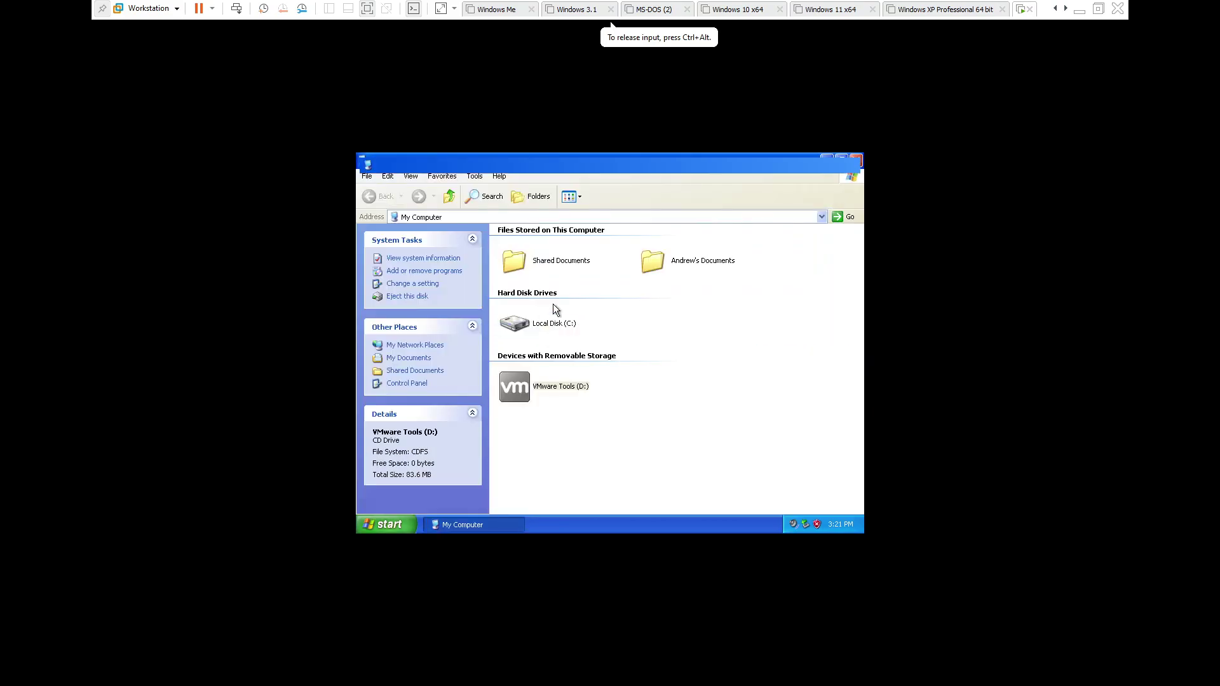
pyautogui.click(387, 524)
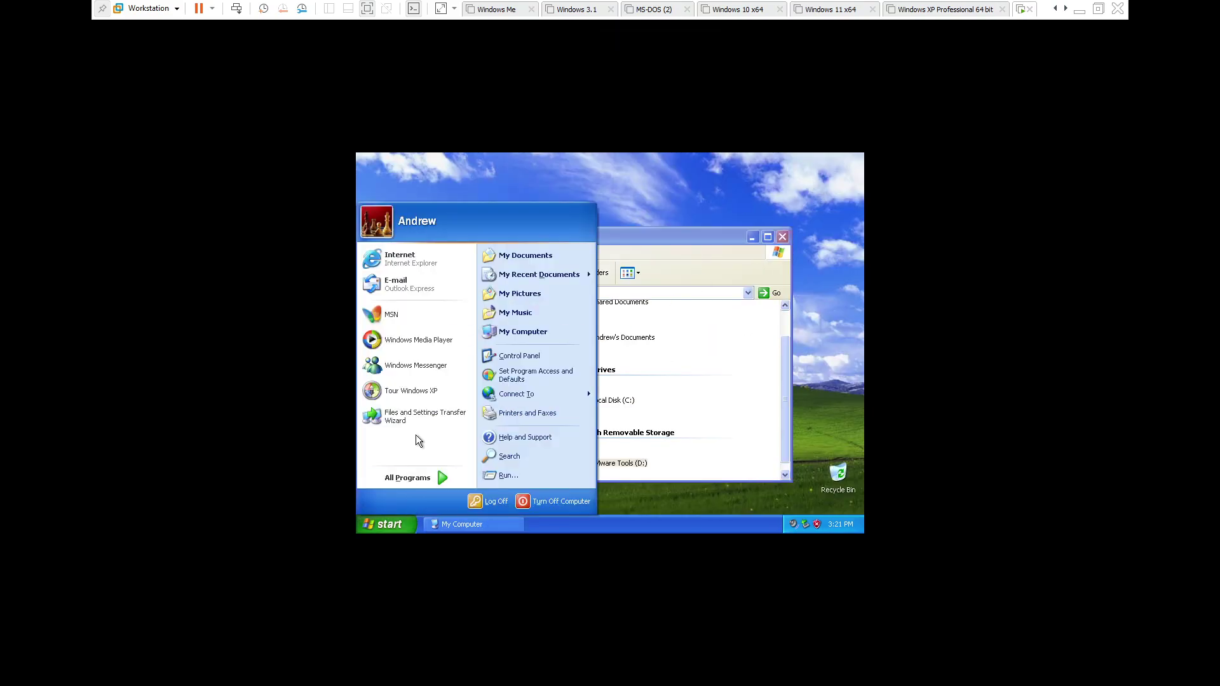
pyautogui.moveTo(423, 478)
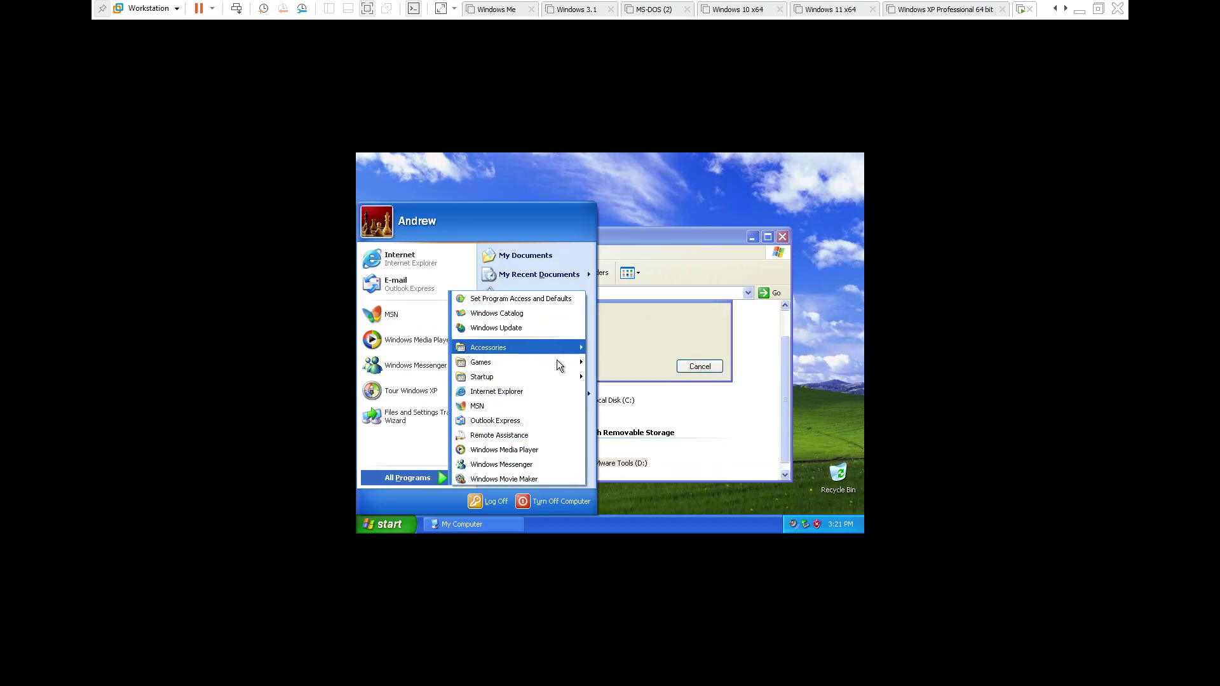
pyautogui.click(390, 525)
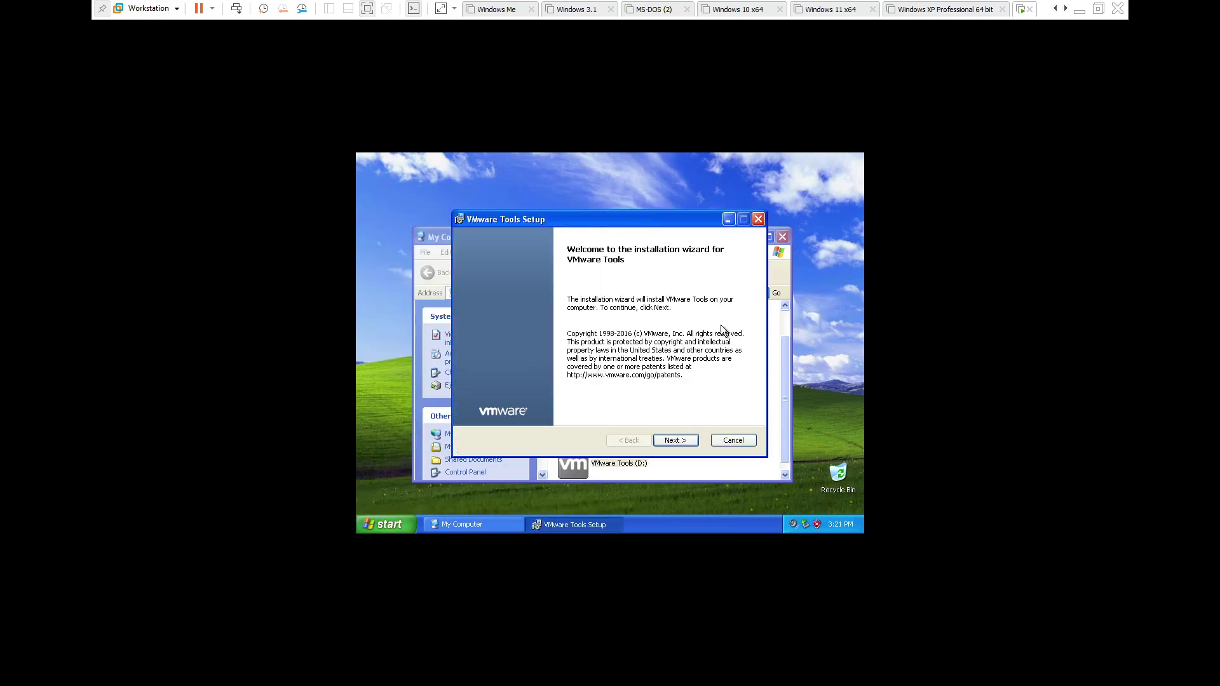
# Advance through the VMware Tools Setup pages and start the installation.
pyautogui.click(674, 441)
pyautogui.click(673, 440)
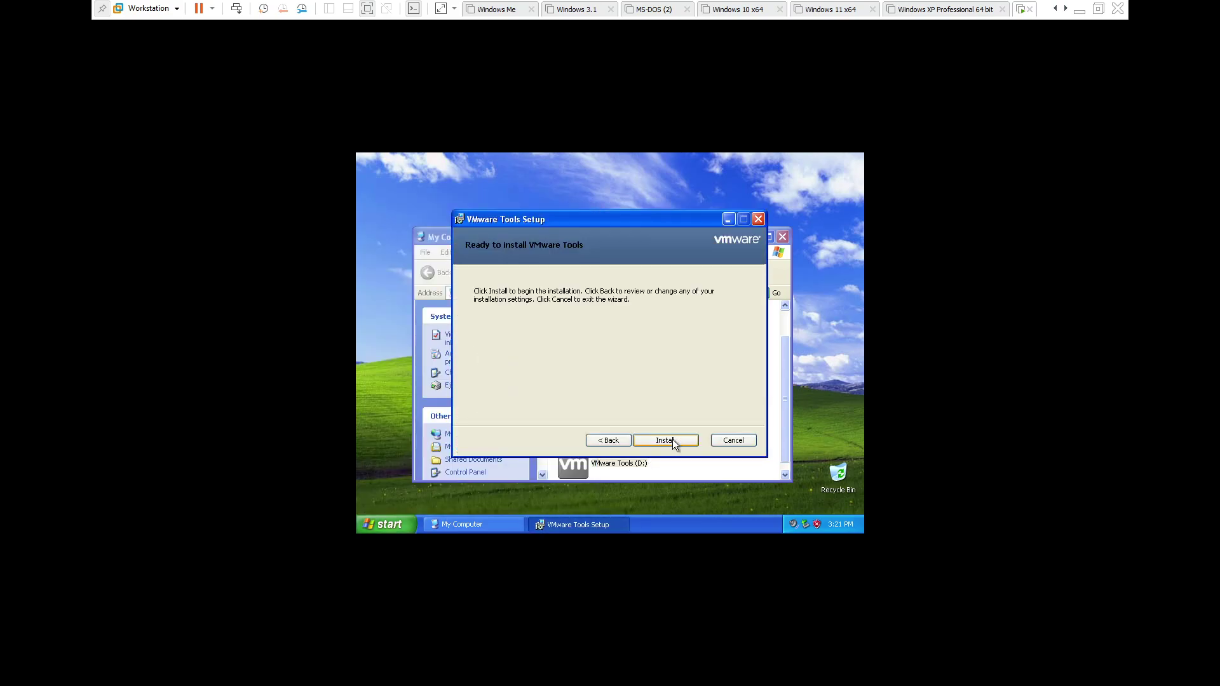
pyautogui.click(670, 439)
pyautogui.click(389, 524)
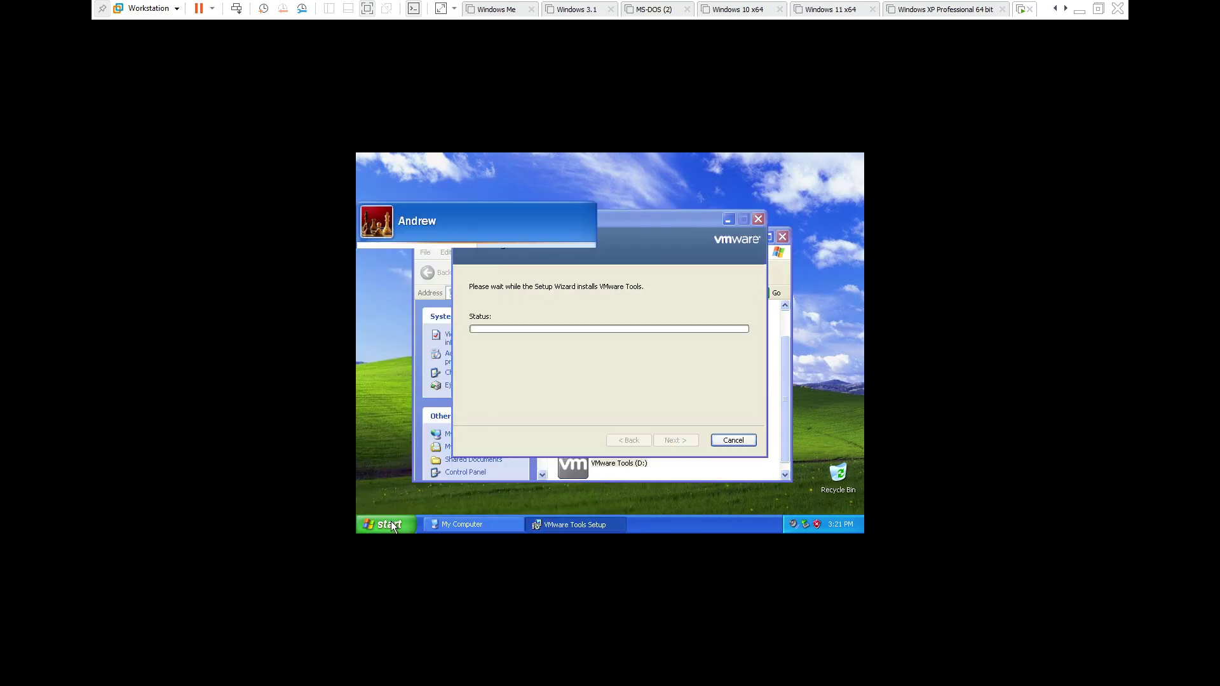
# Launch System Information from Accessories > System Tools while VMware Tools installs.
pyautogui.moveTo(426, 476)
pyautogui.moveTo(505, 350)
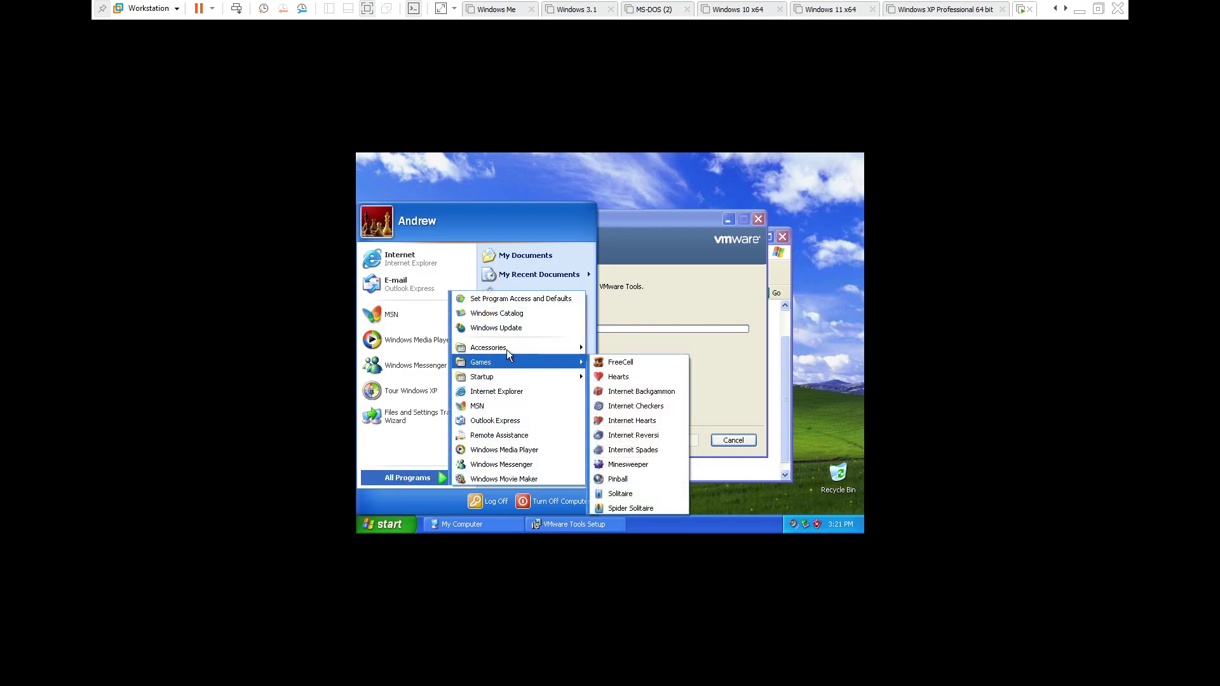
pyautogui.moveTo(634, 366)
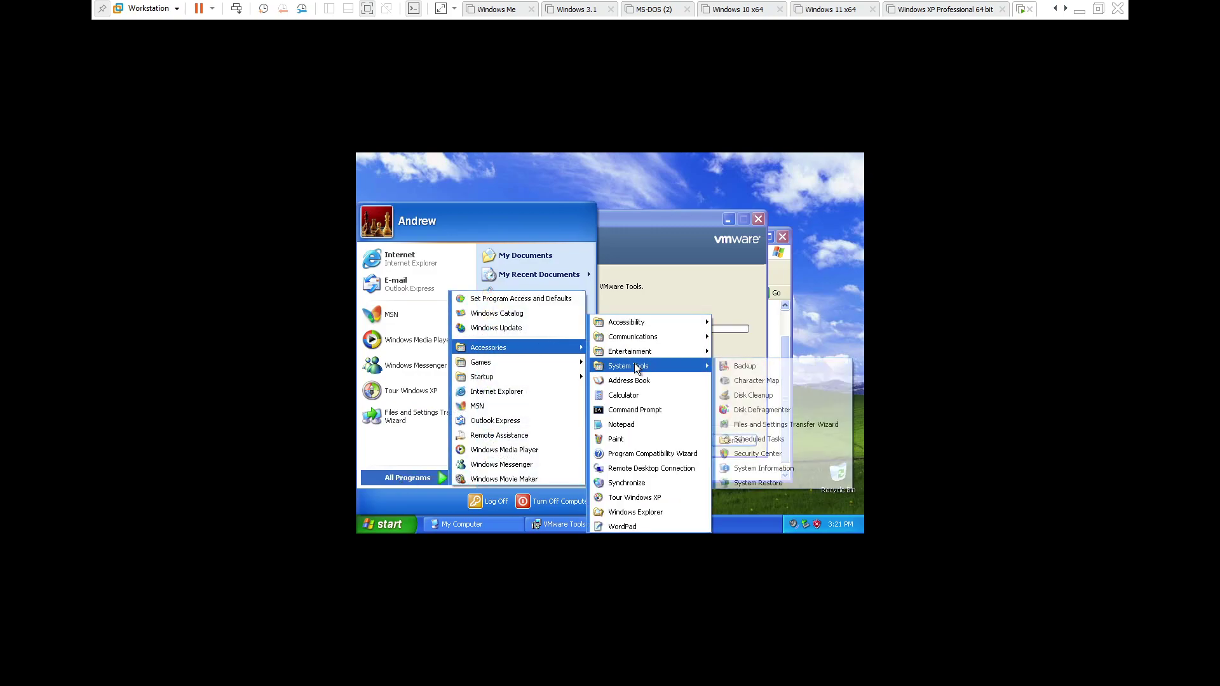
pyautogui.click(752, 469)
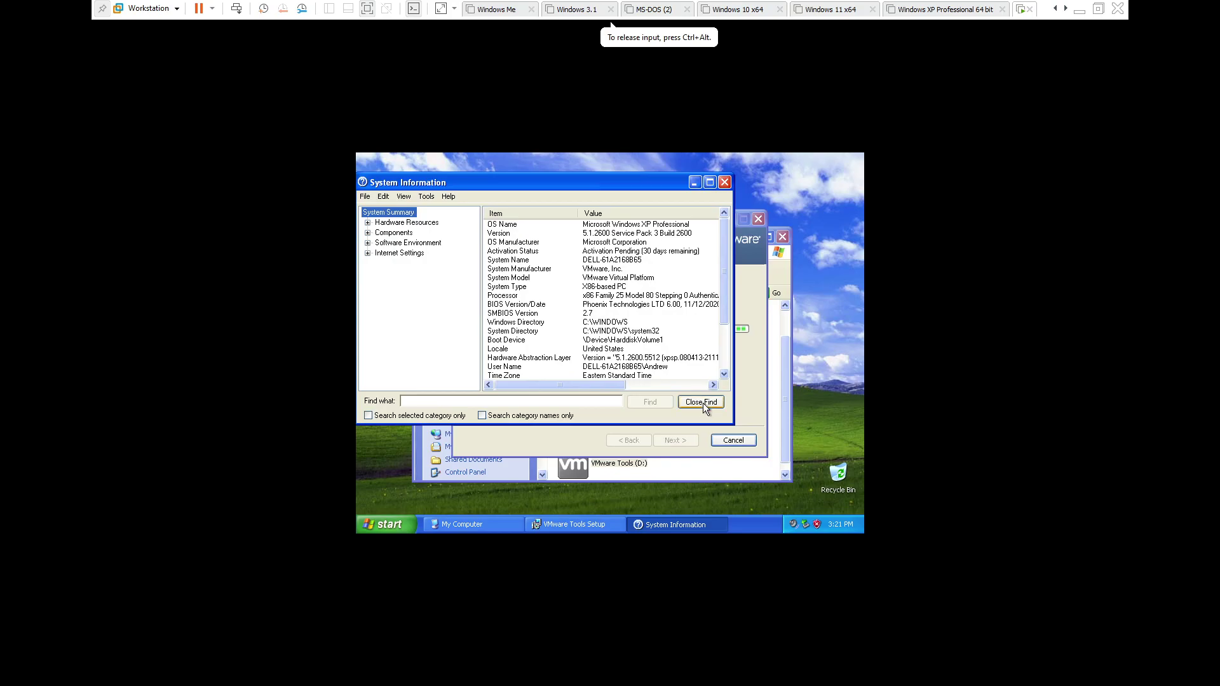
# Close System Information and switch the virtual machine to Exclusive Mode.
pyautogui.click(726, 183)
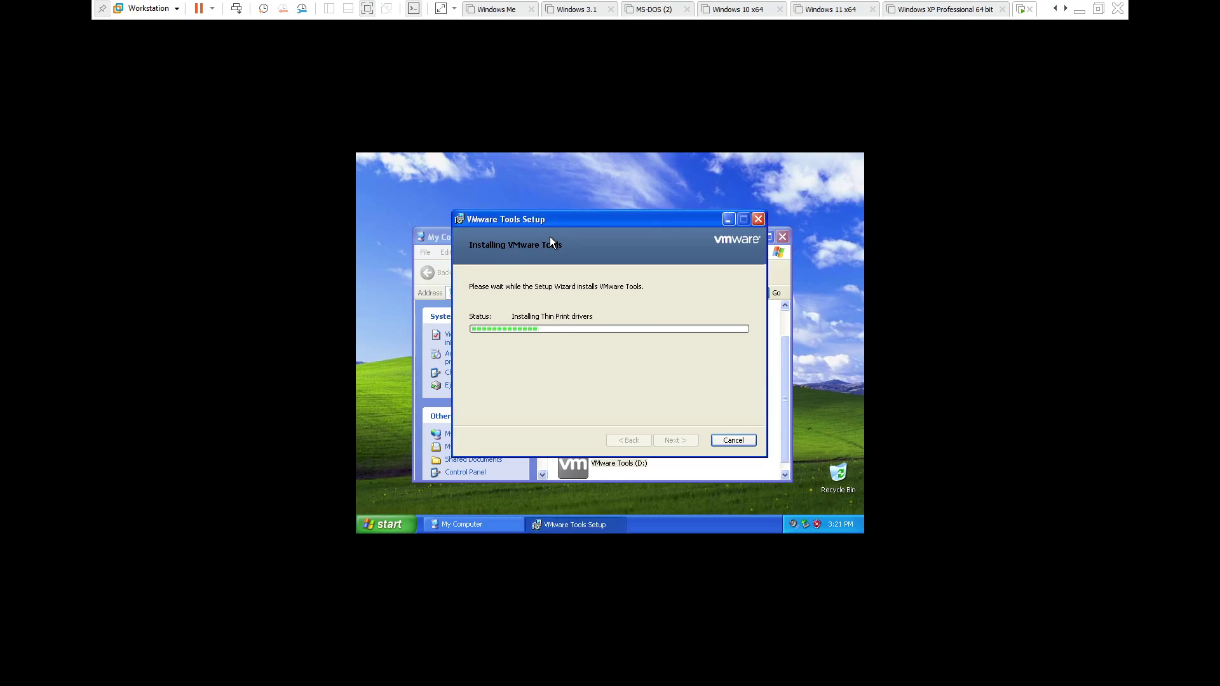
pyautogui.click(149, 8)
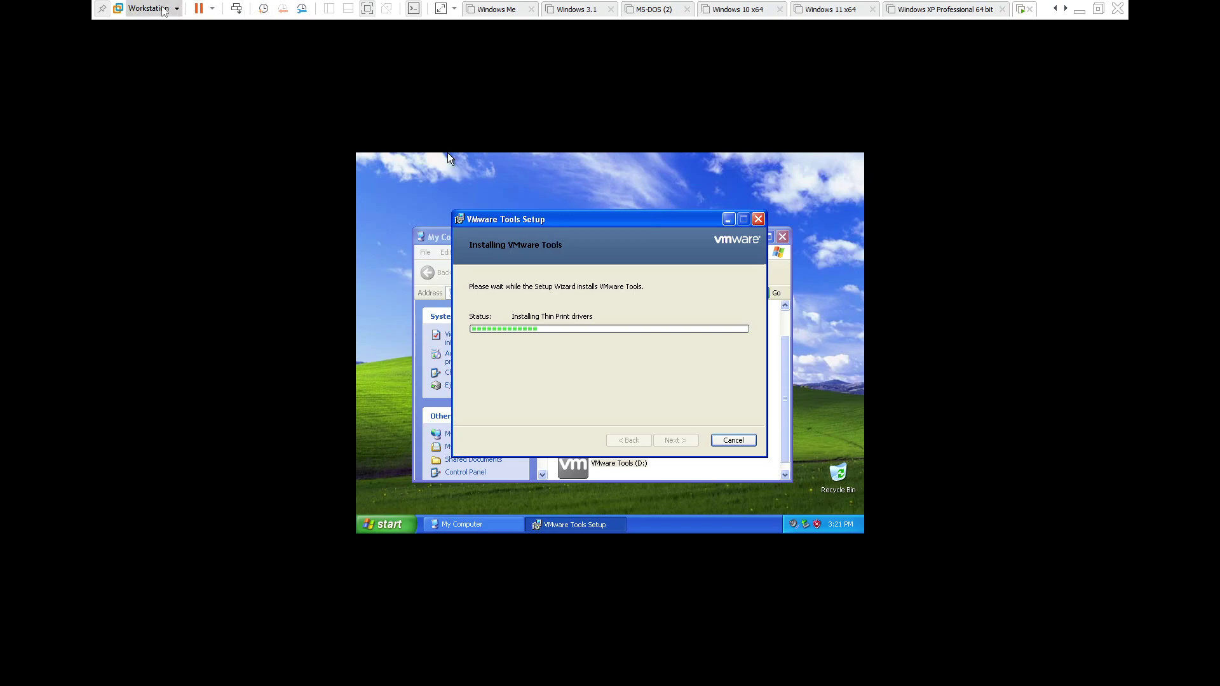
pyautogui.moveTo(159, 54)
pyautogui.click(248, 69)
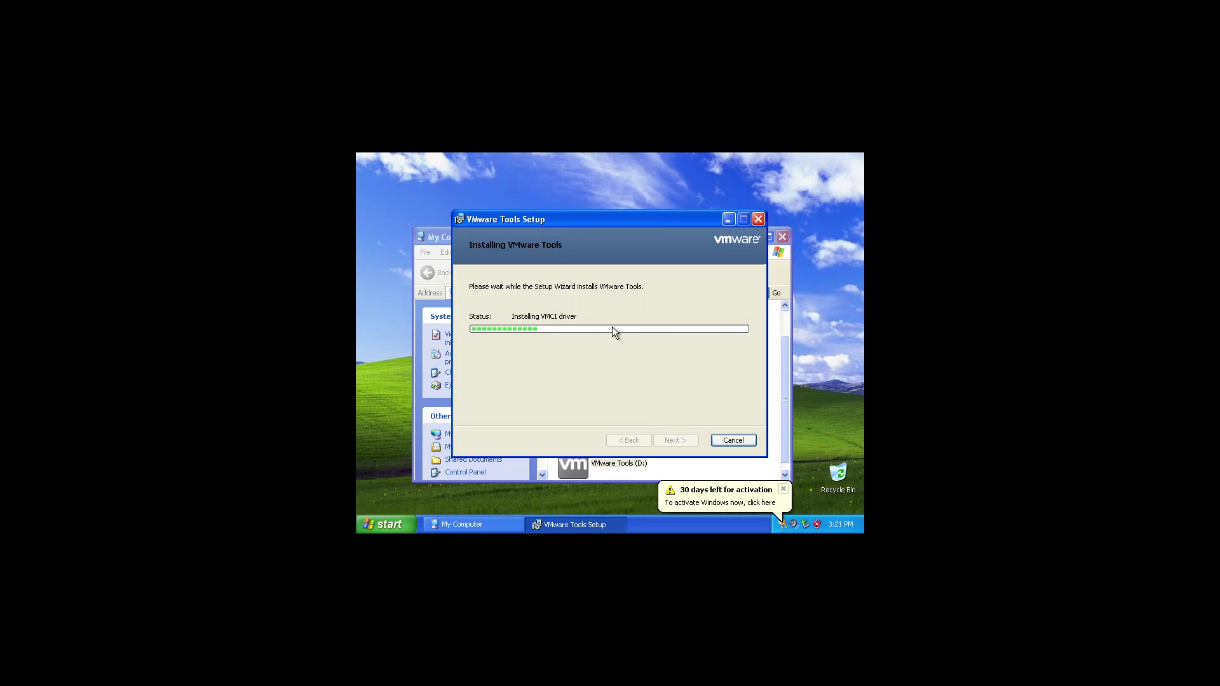
# Dismiss the activation reminder, nudge the setup dialog aside, and bring My Computer forward.
pyautogui.click(784, 488)
pyautogui.click(523, 217)
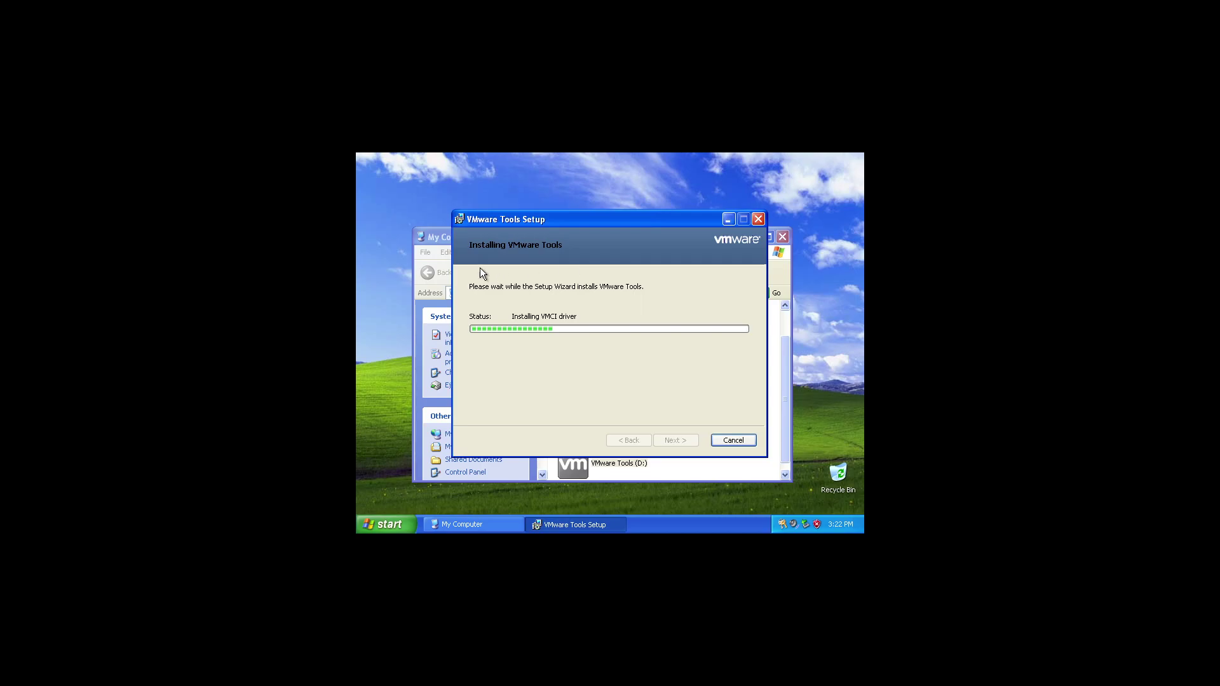
pyautogui.moveTo(535, 226)
pyautogui.mouseDown()
pyautogui.moveTo(506, 222)
pyautogui.moveTo(545, 221)
pyautogui.mouseUp()
pyautogui.click(377, 524)
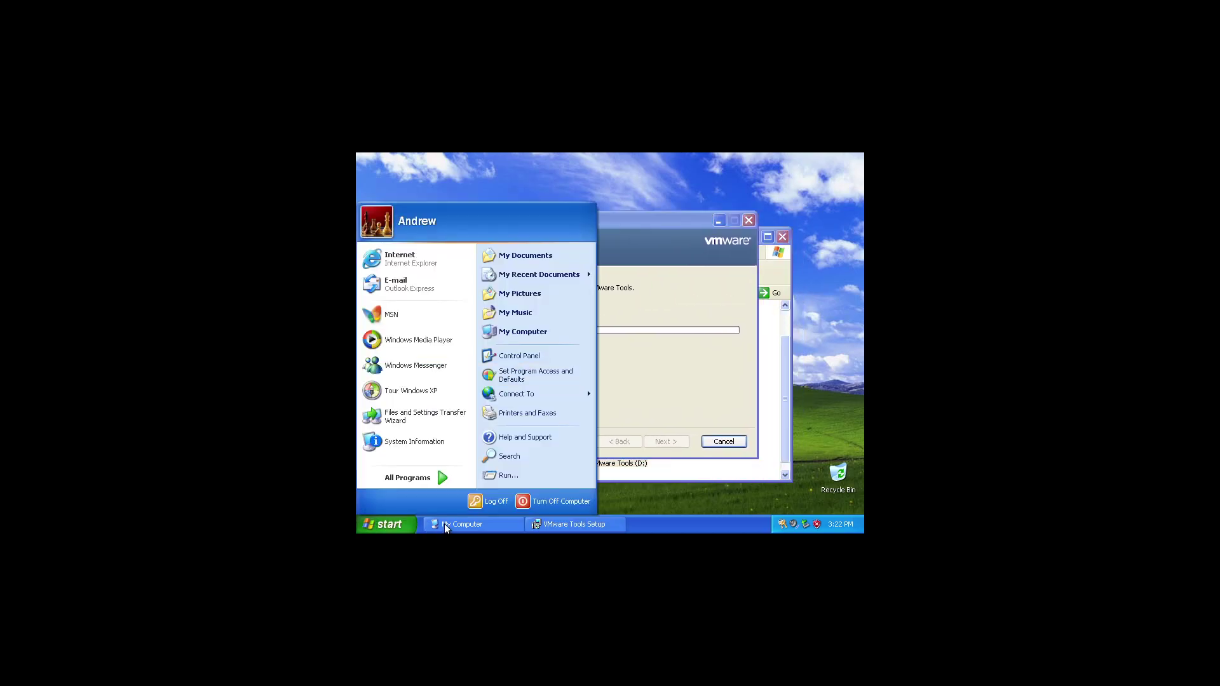
pyautogui.click(445, 524)
# Open Local Disk (C:), reveal its hidden contents, browse the DELL folder, then close it.
pyautogui.scroll(1, 616, 375)
pyautogui.click(604, 433)
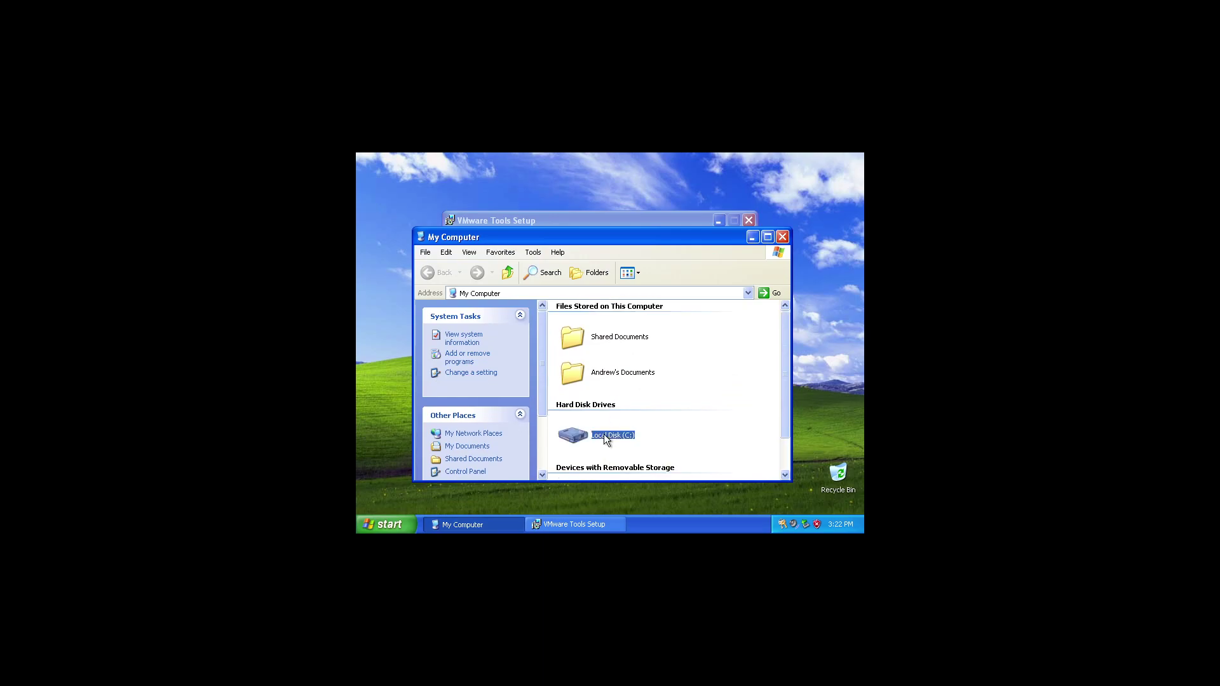
pyautogui.click(599, 411)
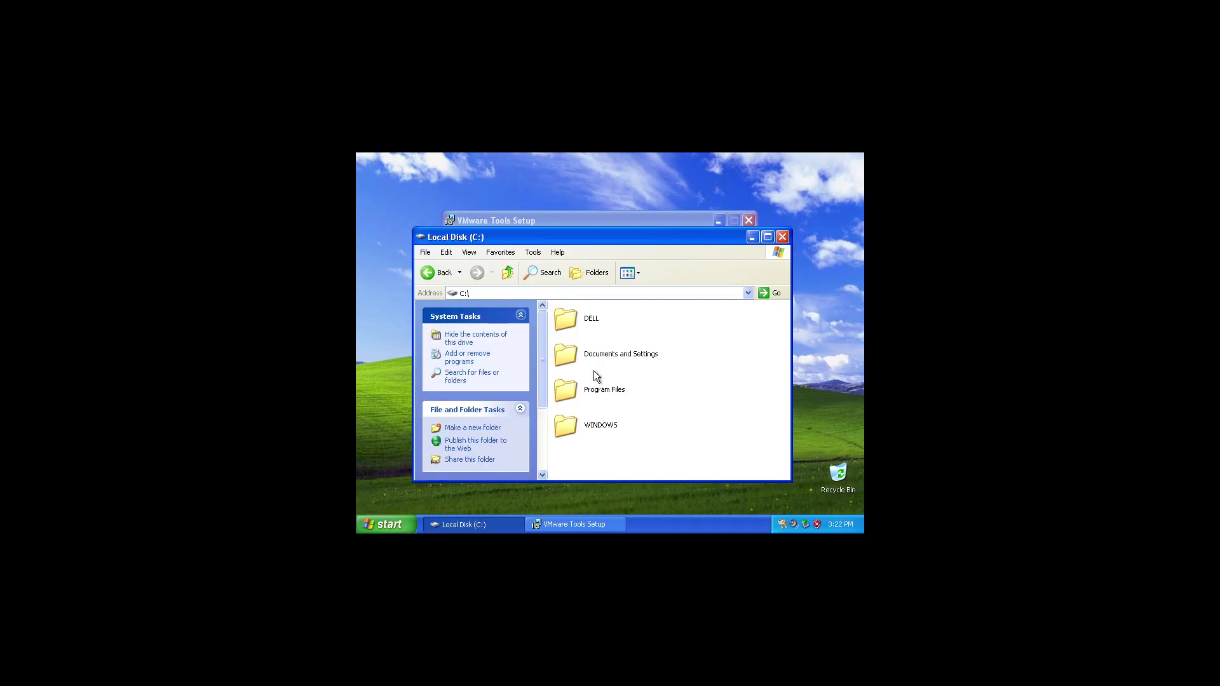
pyautogui.doubleClick(577, 323)
pyautogui.scroll(-2, 575, 370)
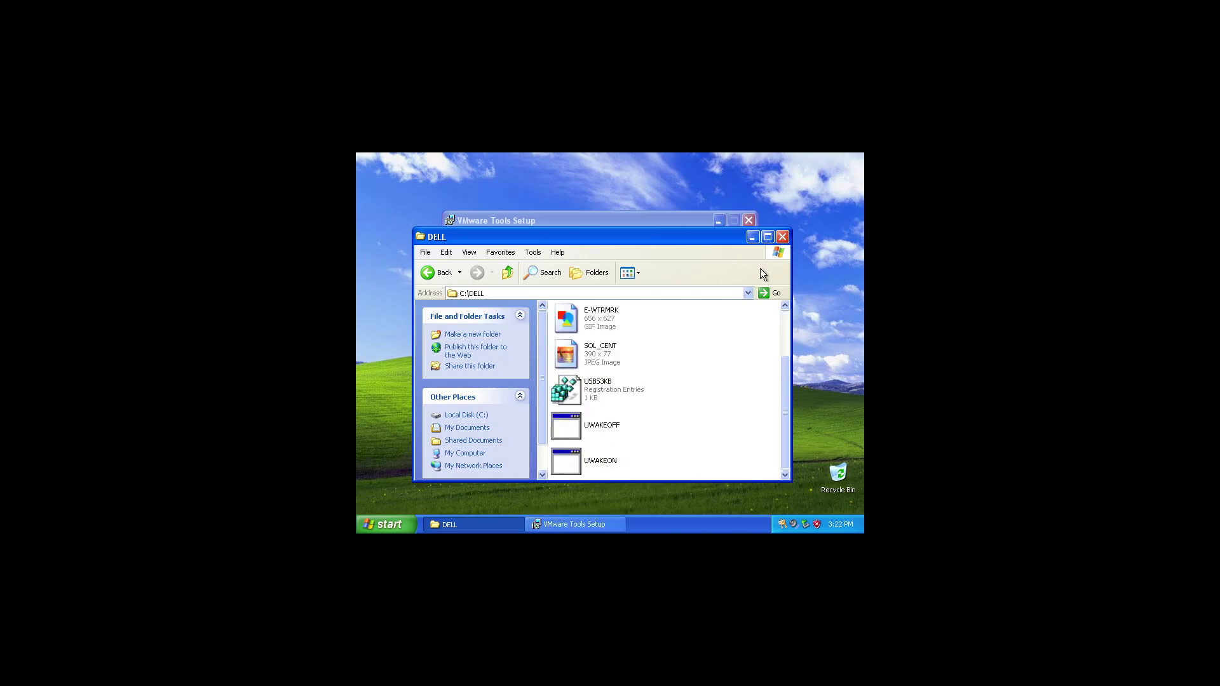
pyautogui.click(783, 236)
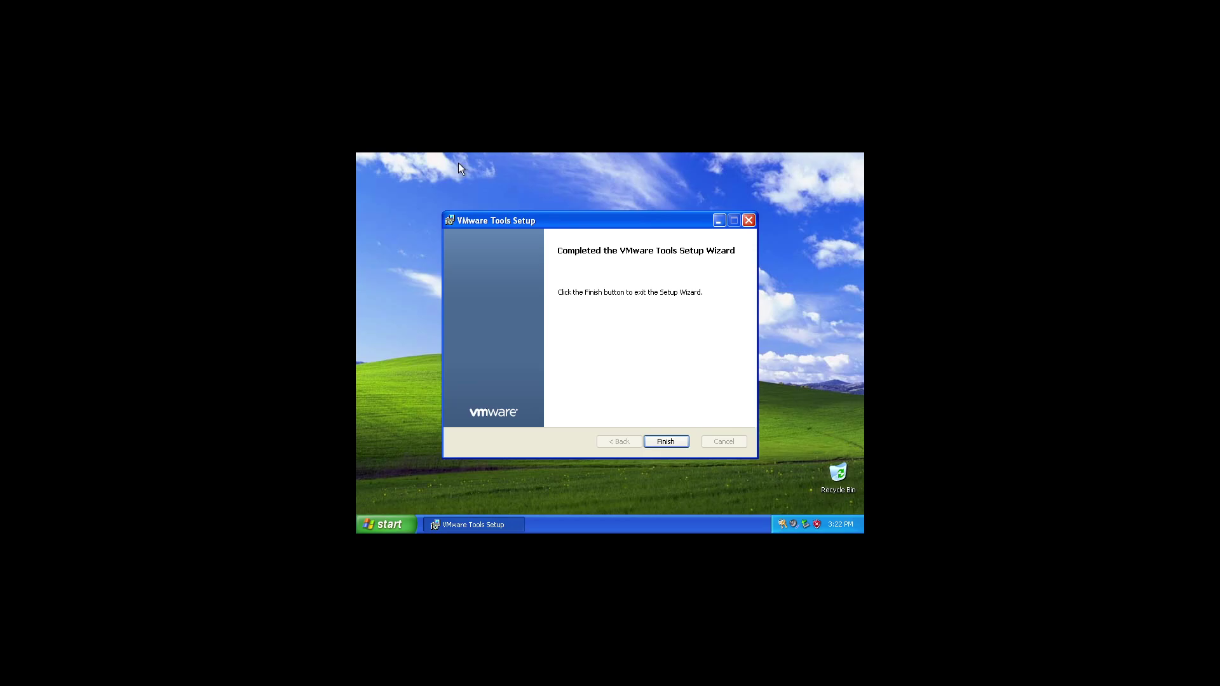
# Finish VMware Tools Setup and accept the prompt to restart Windows now.
pyautogui.press('Return')
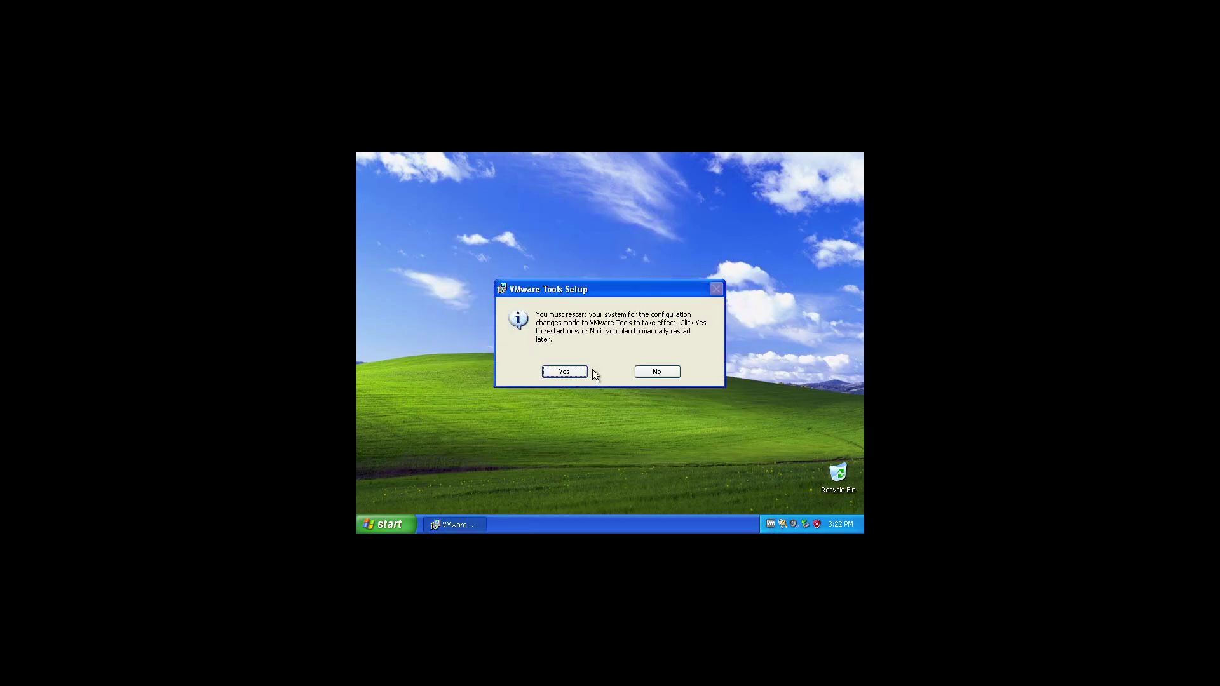
pyautogui.click(559, 372)
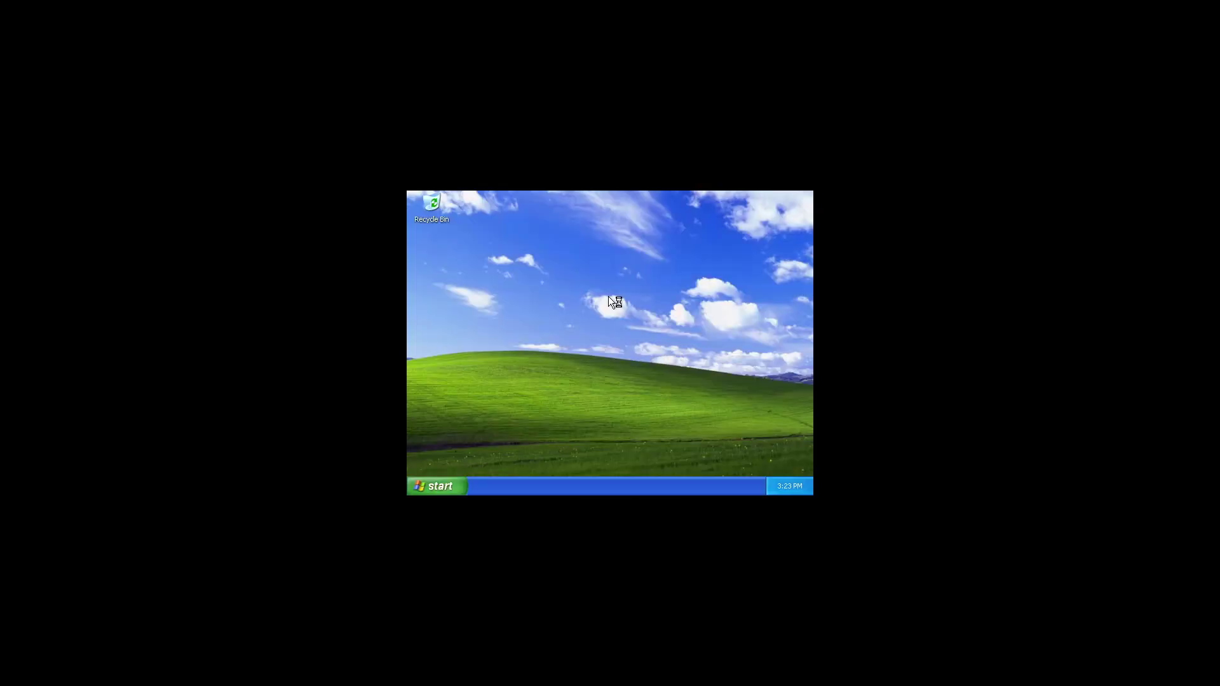
# Open Display Properties, accept the automatic display adjustment, and dismiss the tour notice.
pyautogui.rightClick(619, 335)
pyautogui.click(649, 415)
pyautogui.click(476, 221)
pyautogui.click(563, 221)
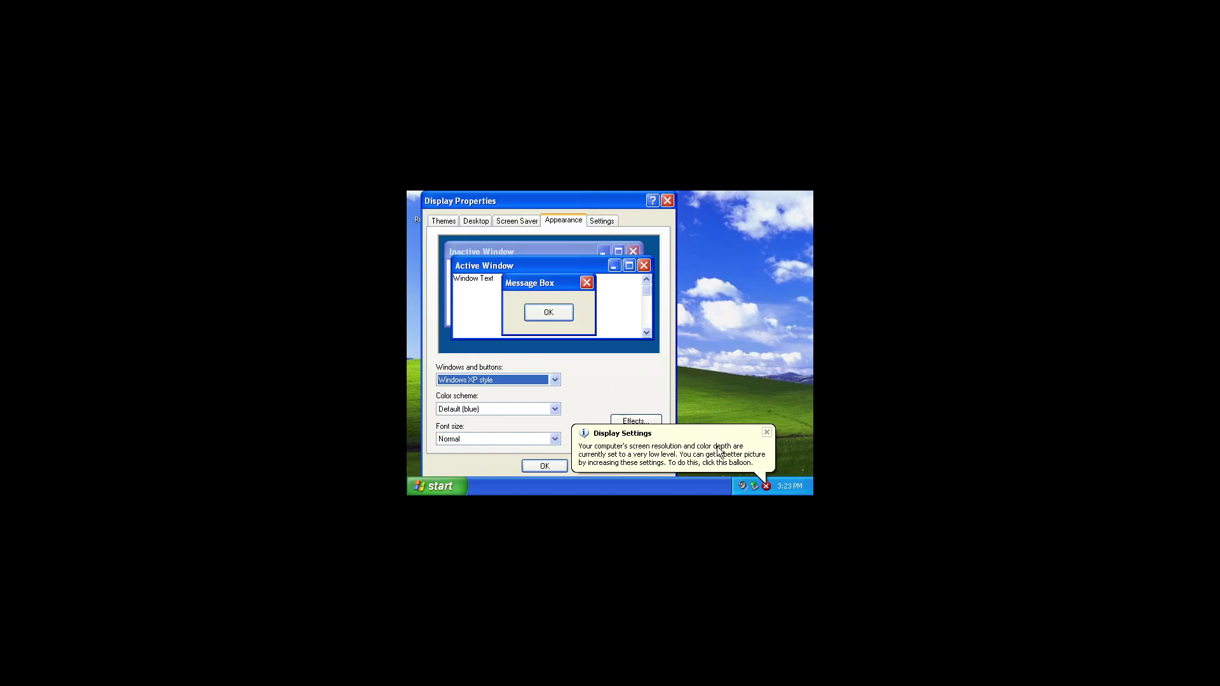
pyautogui.click(740, 444)
pyautogui.click(620, 361)
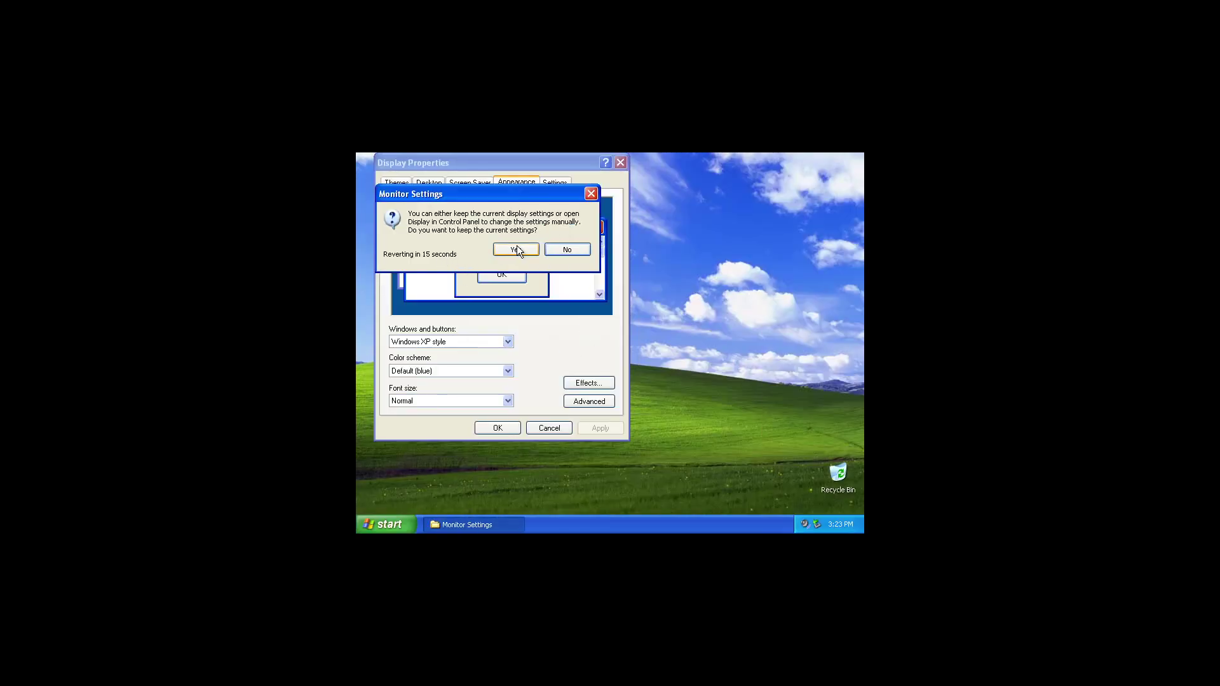
pyautogui.click(516, 249)
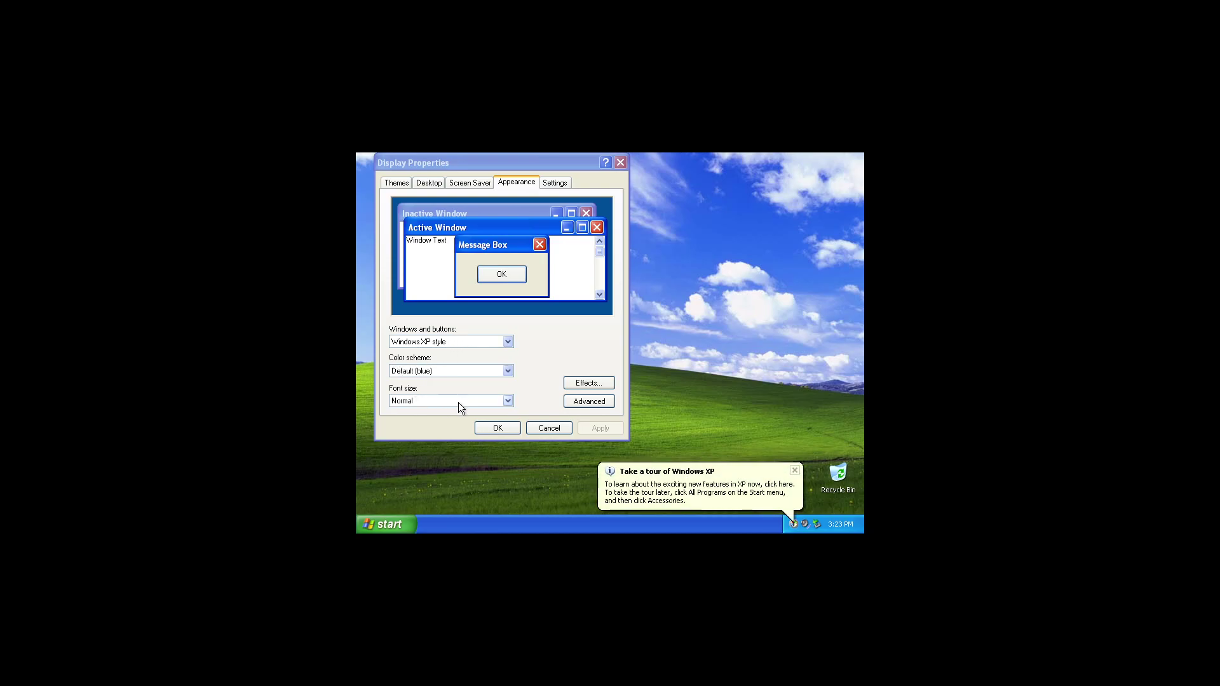
pyautogui.click(795, 470)
# Set the screen resolution to 1920 by 1080, keep it, and close Display Properties.
pyautogui.click(555, 183)
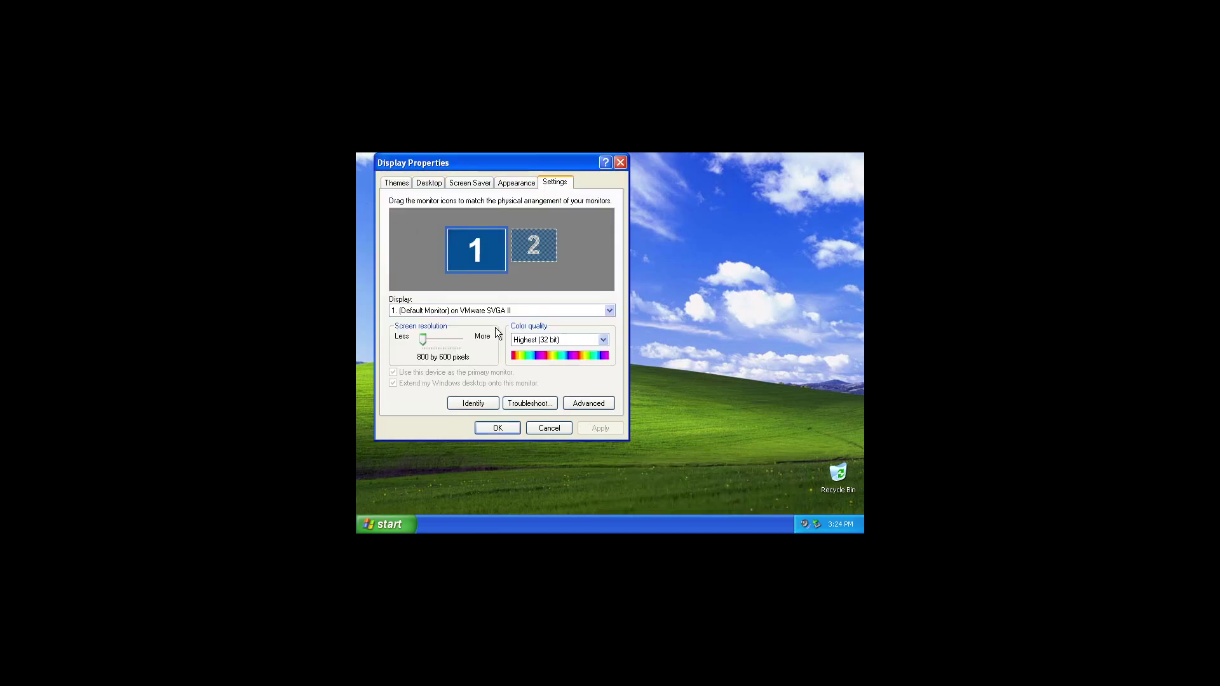
pyautogui.moveTo(421, 338); pyautogui.dragTo(445, 345)
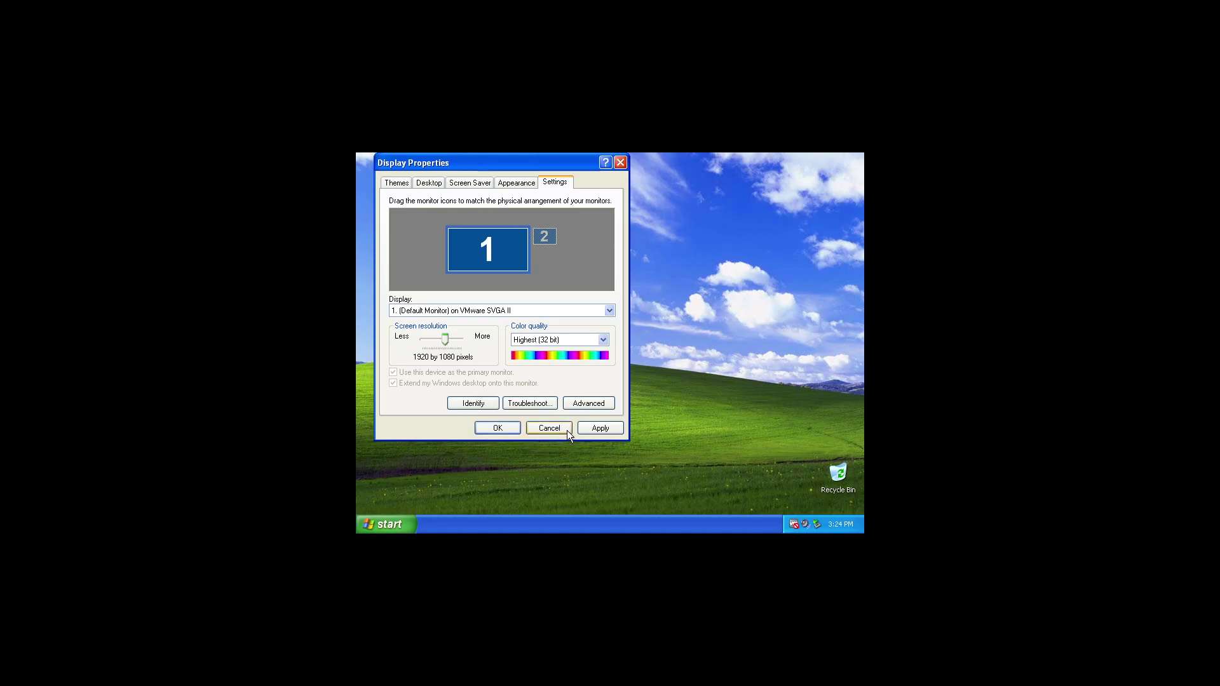
pyautogui.click(600, 429)
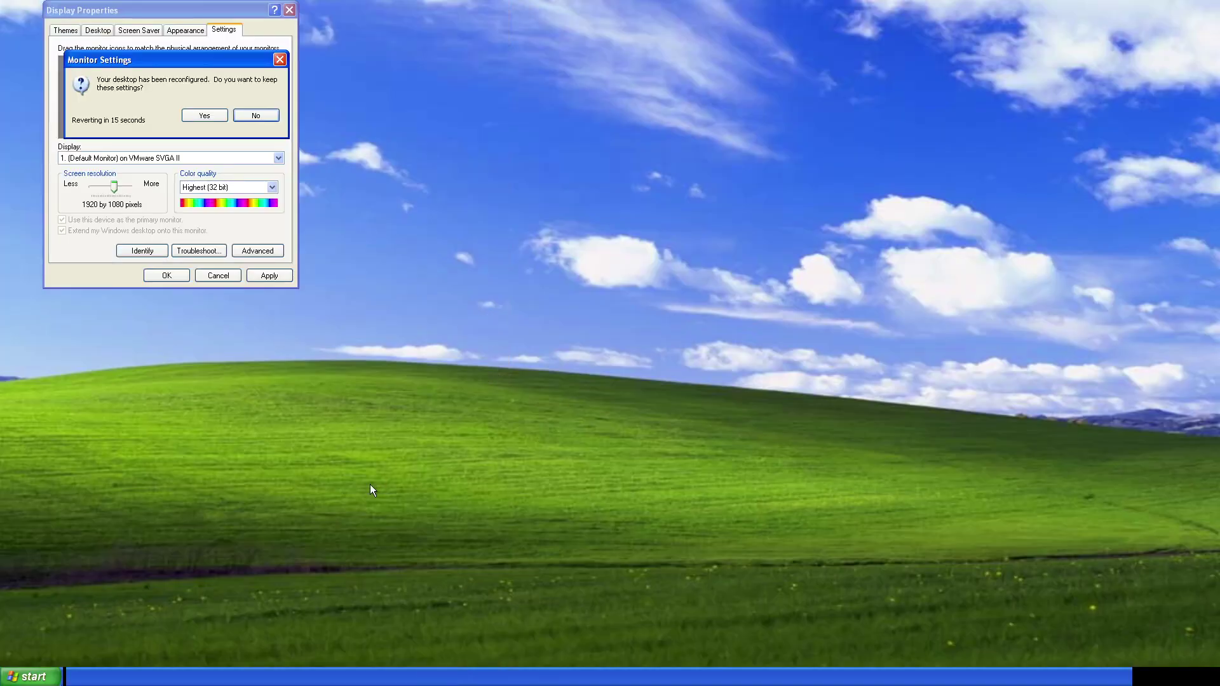
pyautogui.click(198, 113)
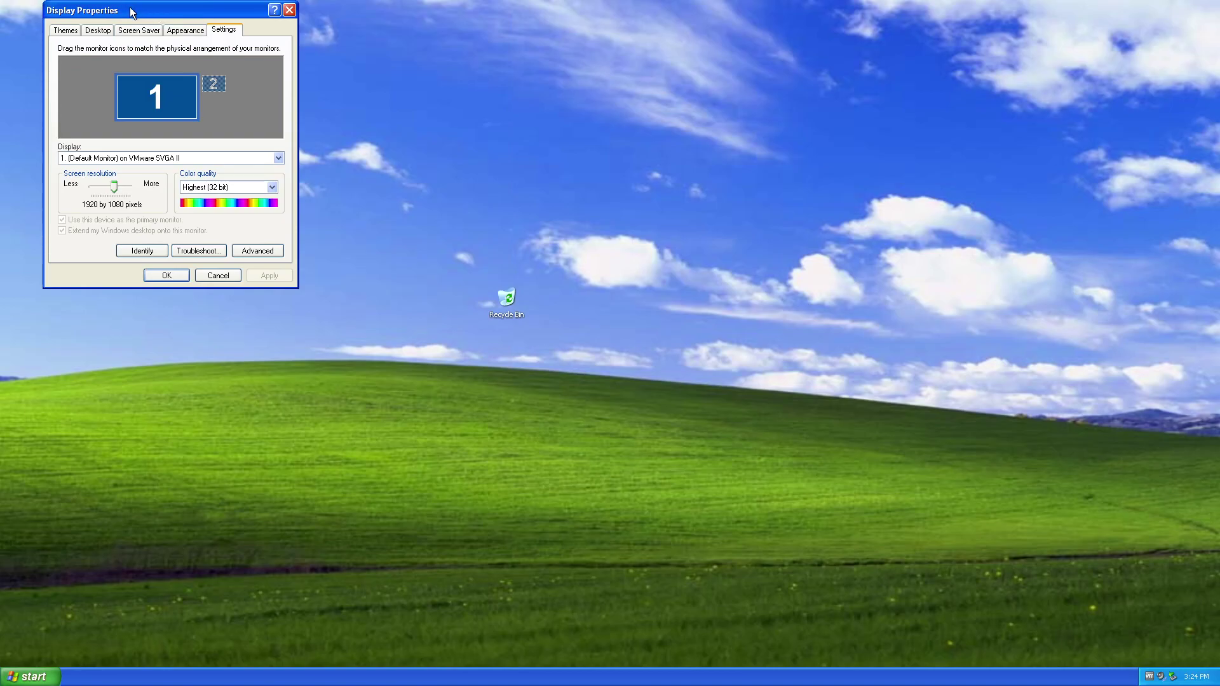
pyautogui.moveTo(608, 289); pyautogui.dragTo(603, 213)
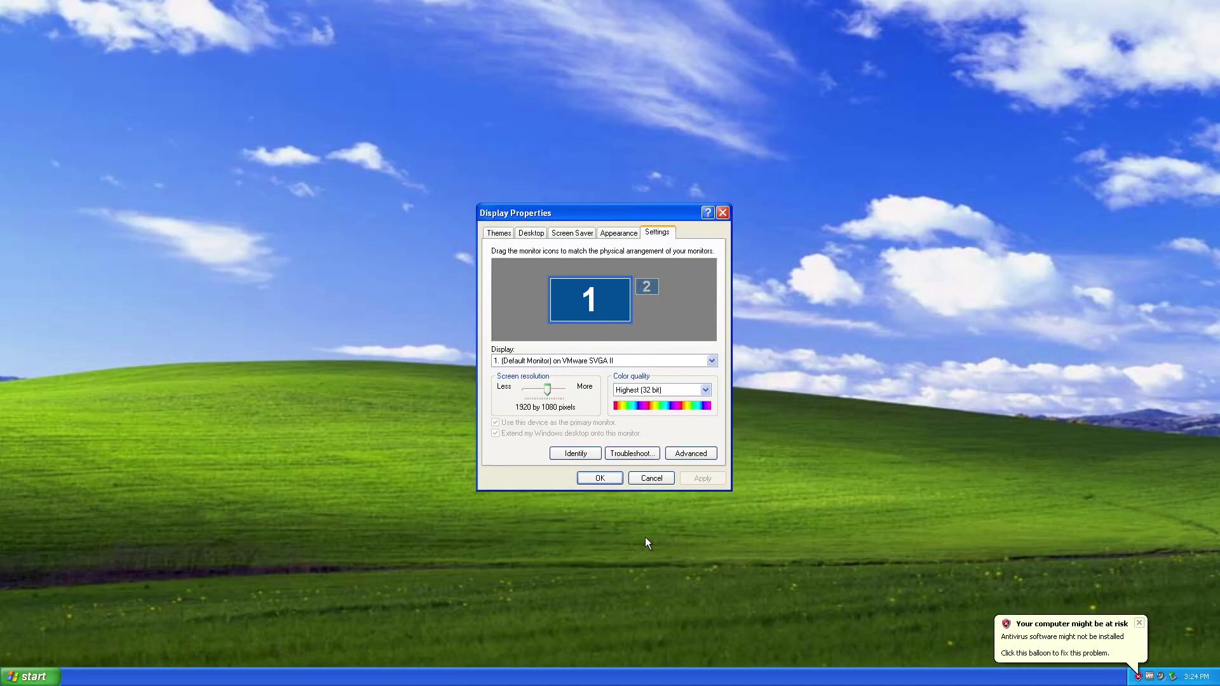
pyautogui.click(598, 478)
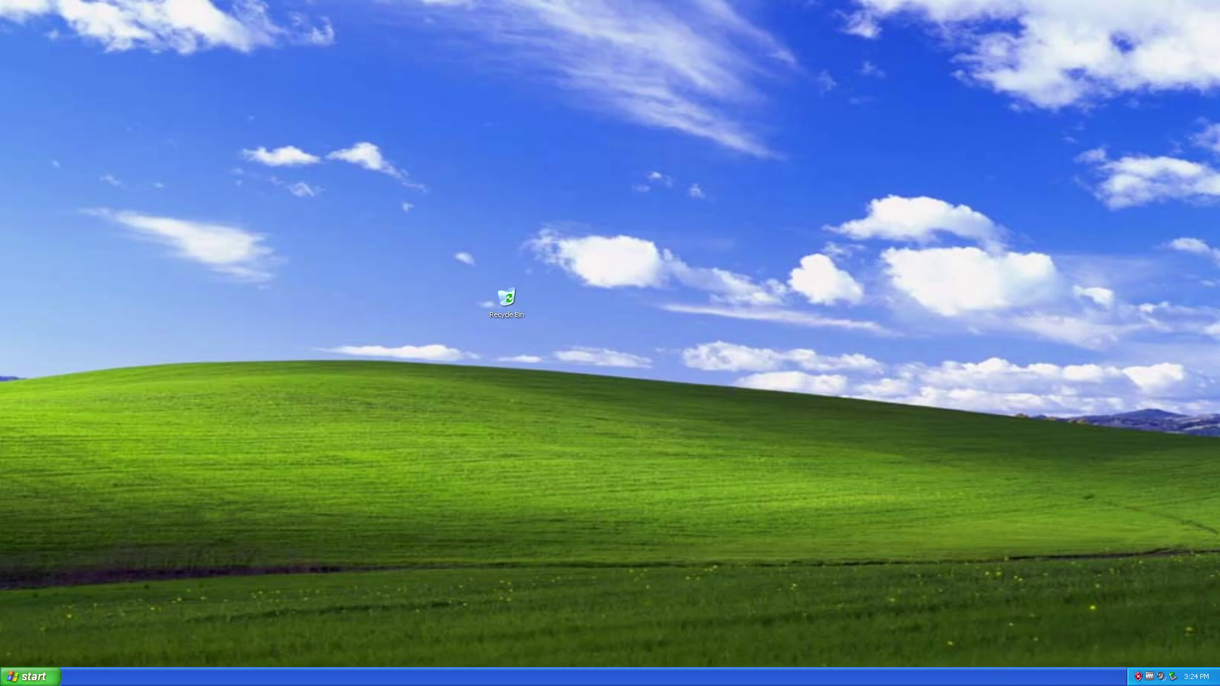
# Start Outlook Express, cancel its connection wizard, close it, then show All Programs.
pyautogui.click(38, 675)
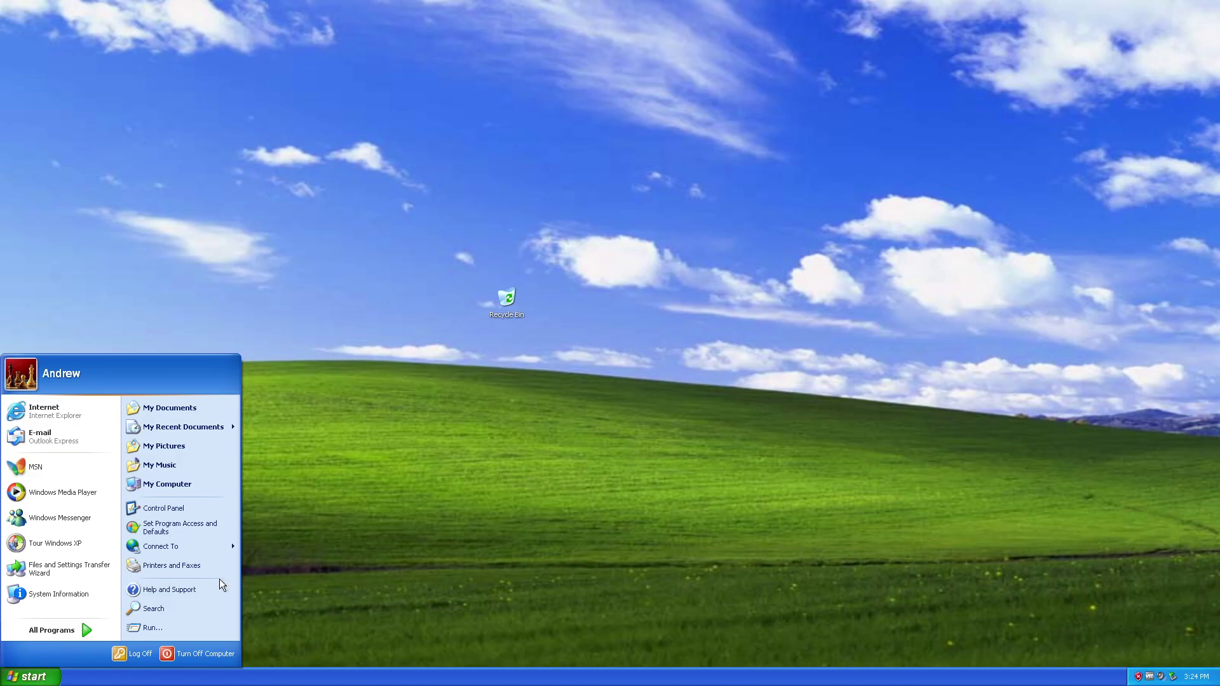
pyautogui.click(112, 630)
pyautogui.press('super')
pyautogui.press('Return')
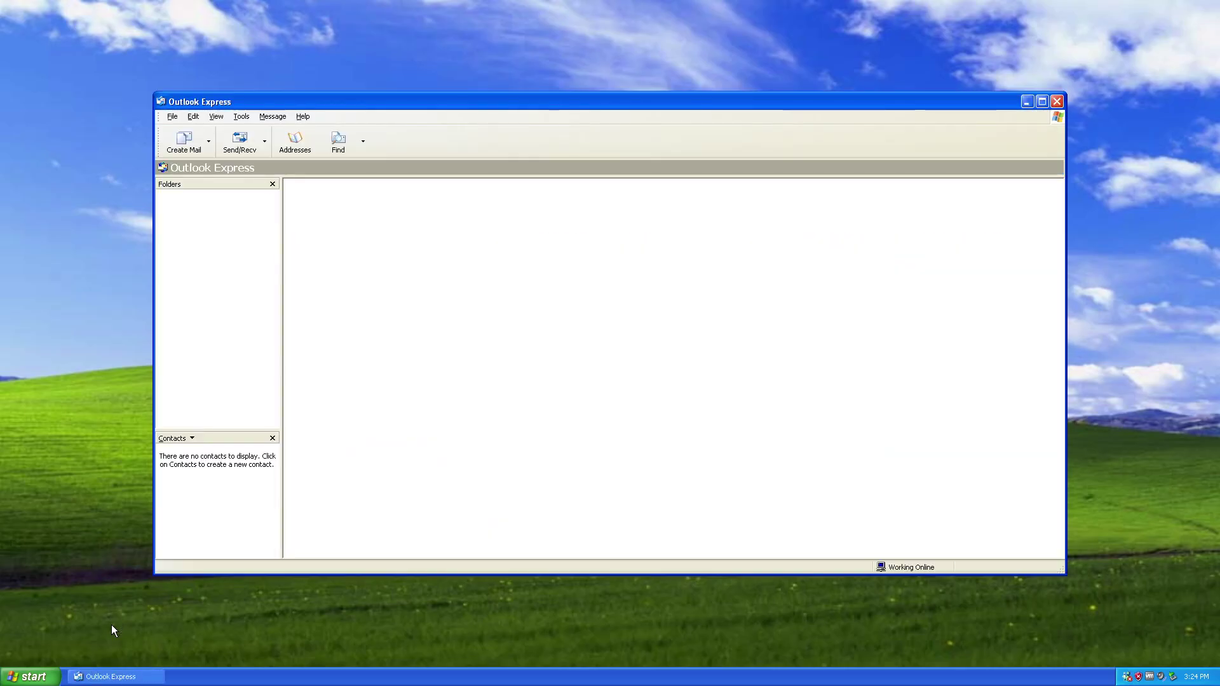
pyautogui.click(450, 349)
pyautogui.click(593, 380)
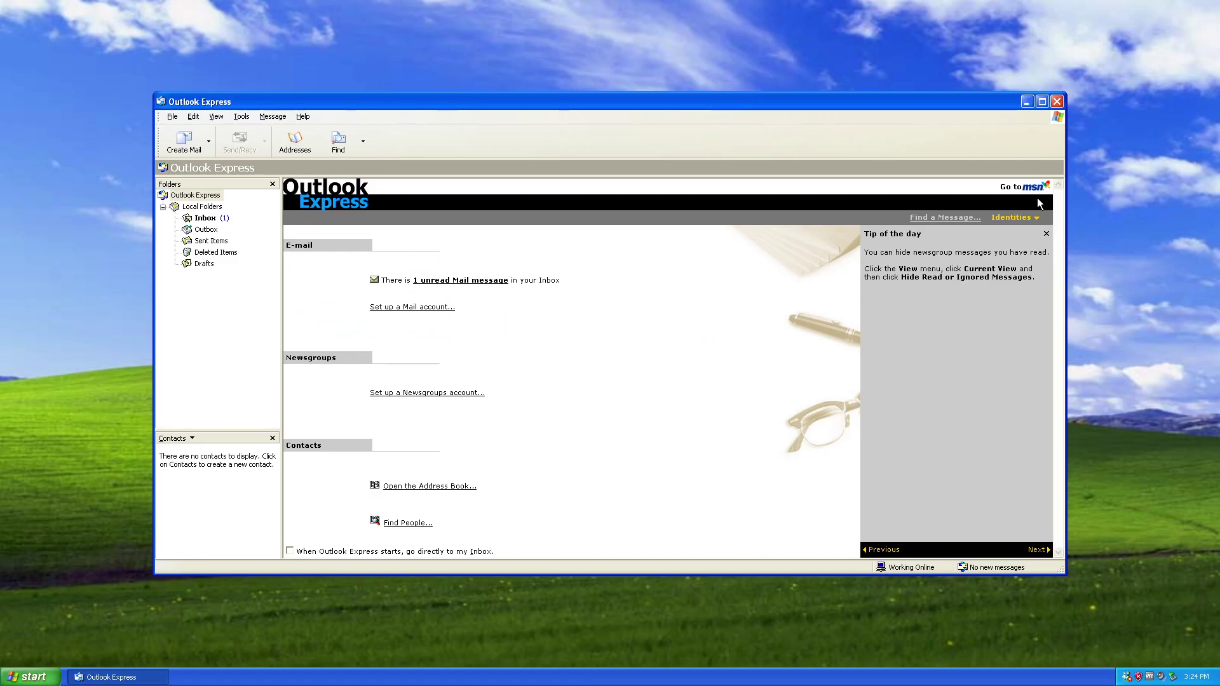
pyautogui.click(1057, 103)
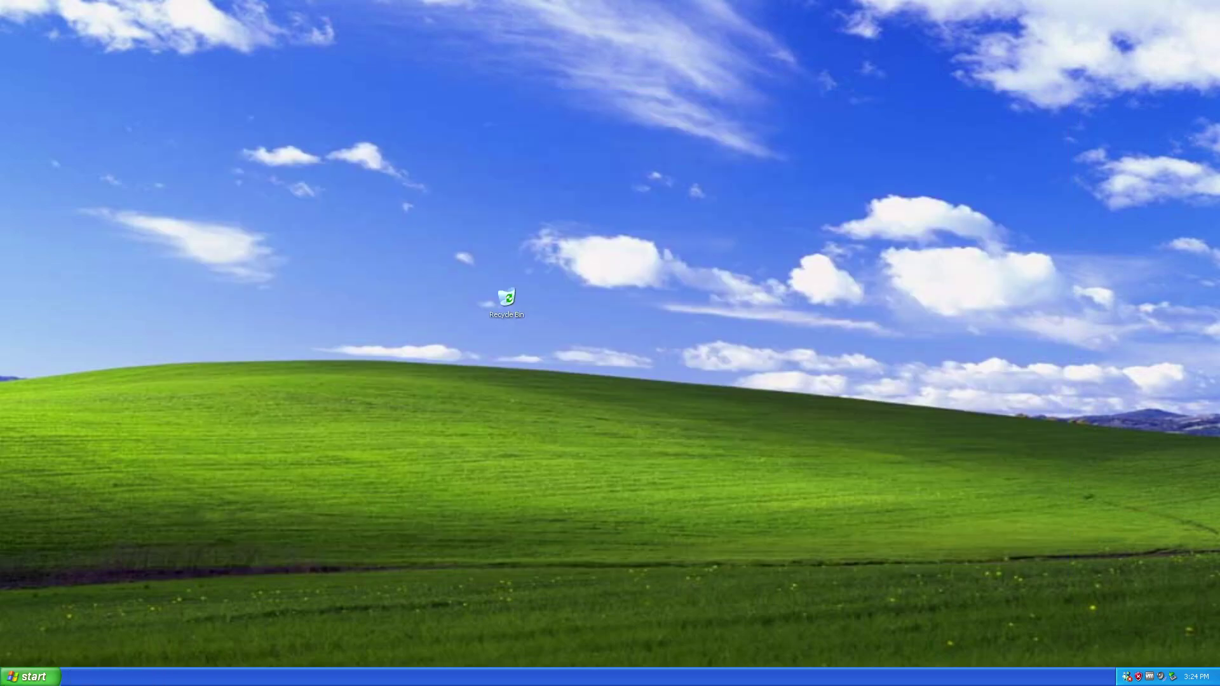
pyautogui.click(28, 677)
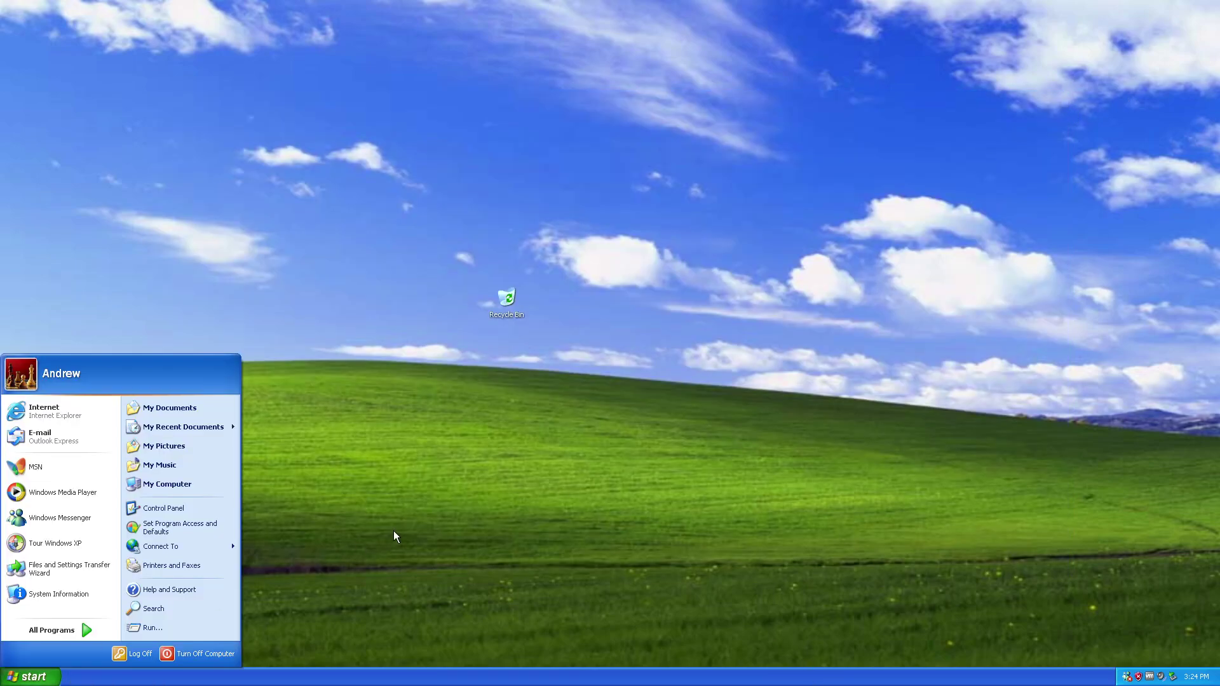
pyautogui.click(52, 630)
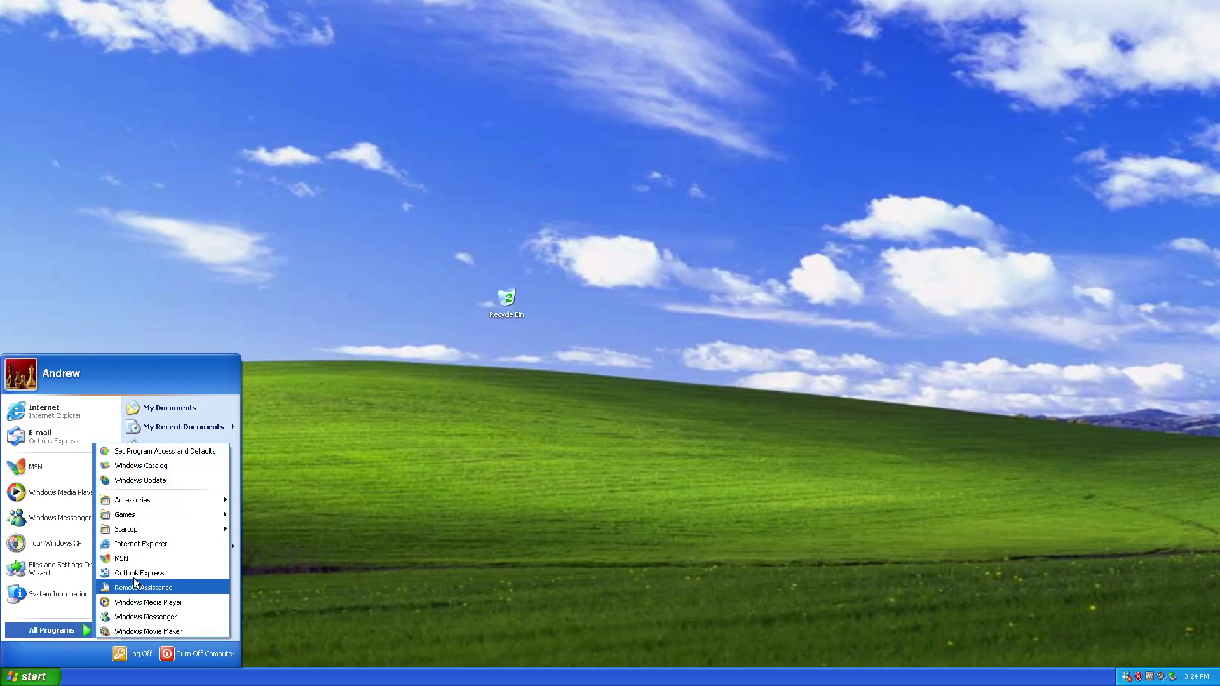
# After WordPad opens by mistake, launch Notepad from Accessories and reposition its window.
pyautogui.moveTo(132, 504)
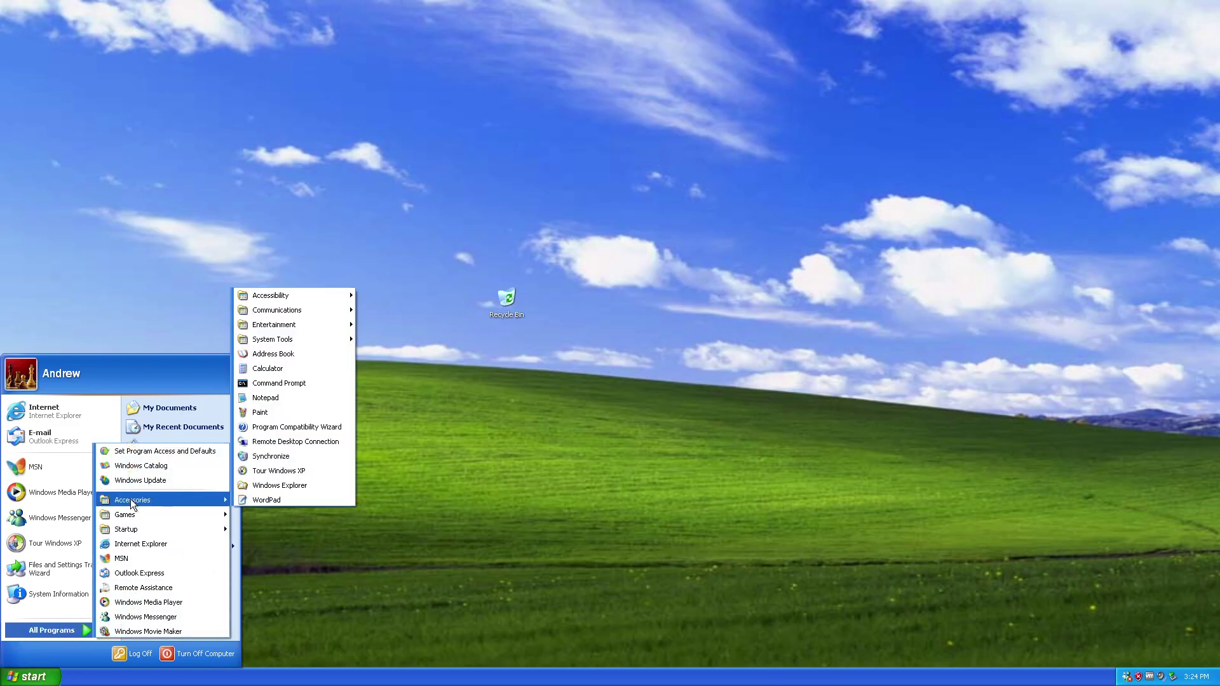
pyautogui.click(273, 499)
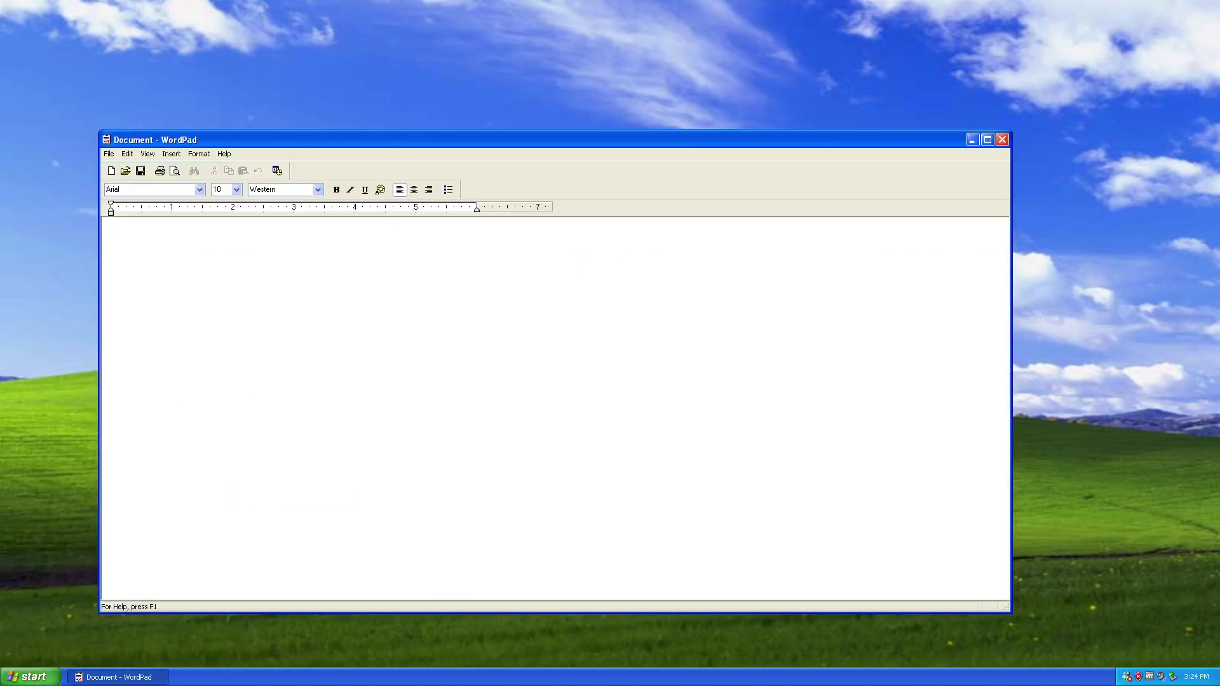
pyautogui.click(29, 677)
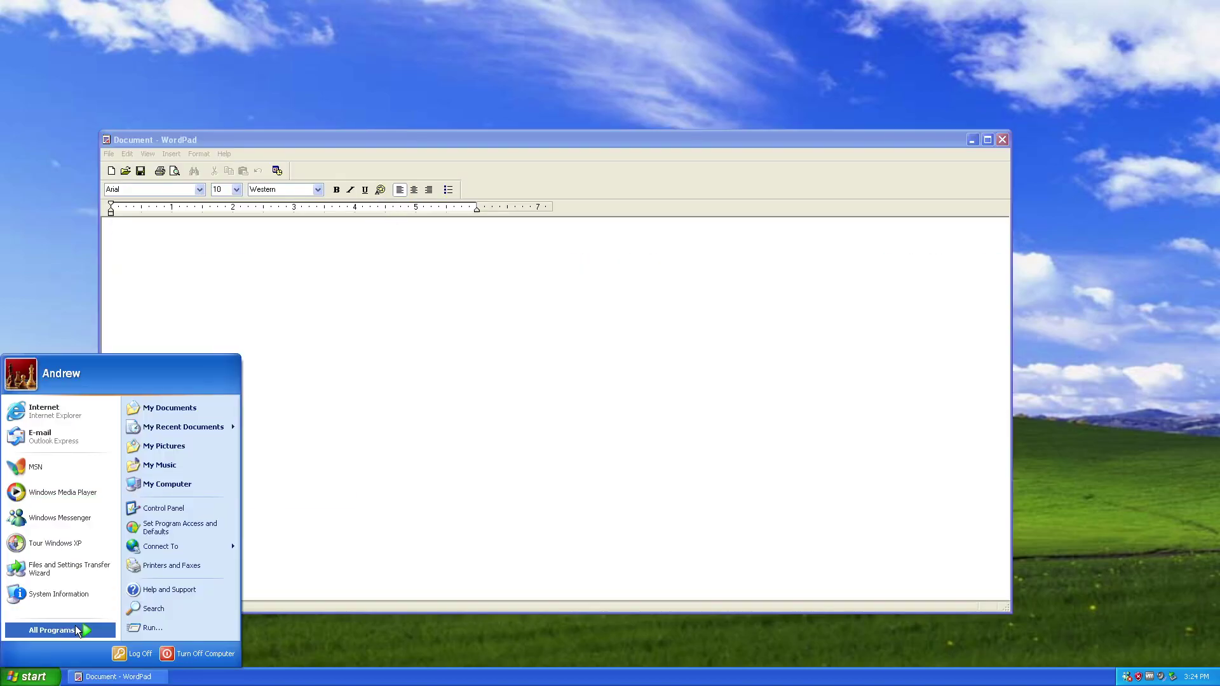
pyautogui.moveTo(75, 627)
pyautogui.moveTo(158, 499)
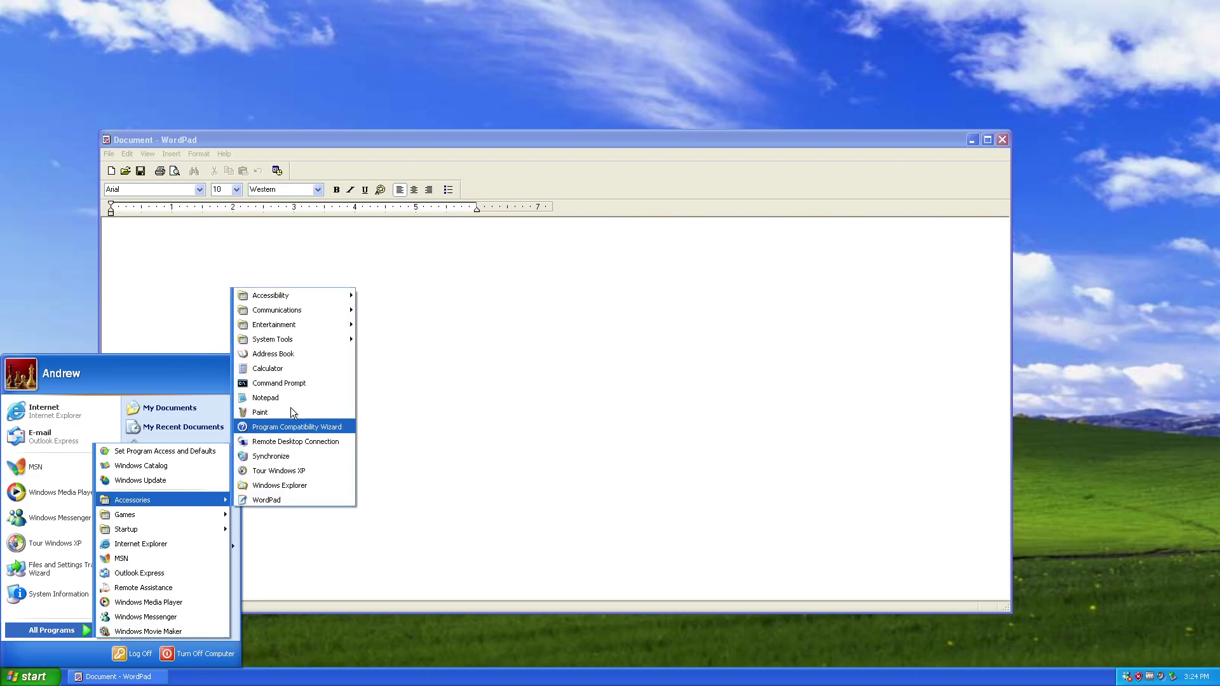
pyautogui.click(282, 397)
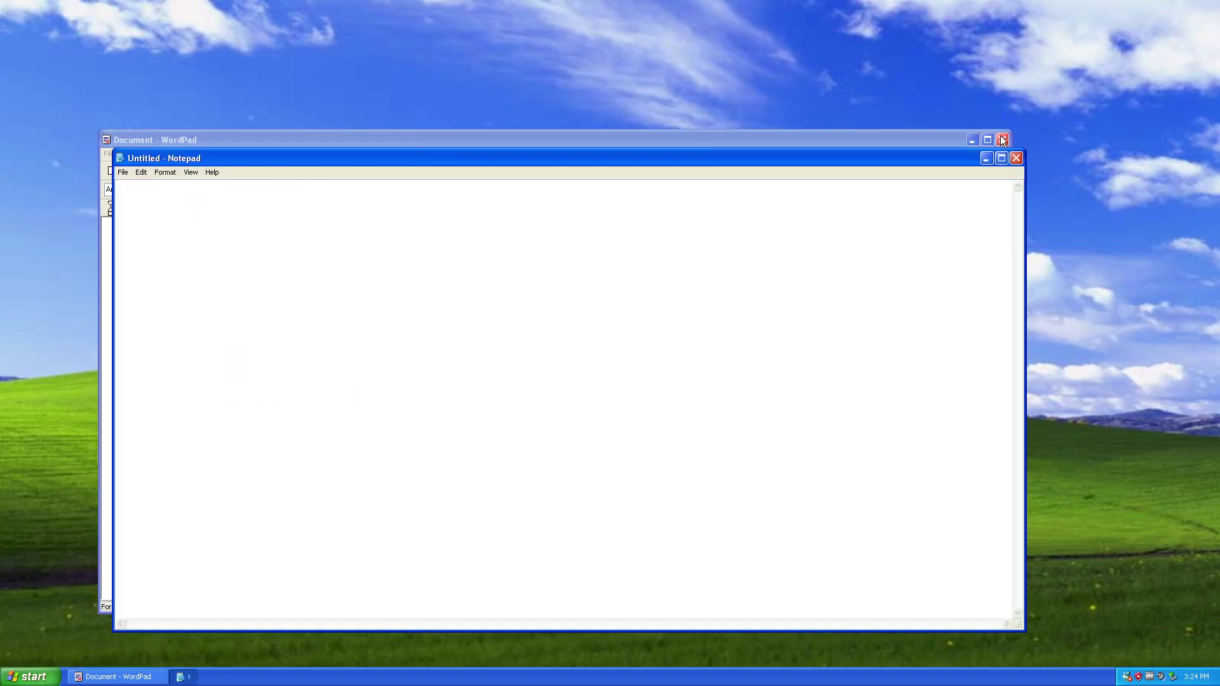
pyautogui.moveTo(199, 157); pyautogui.dragTo(244, 115)
# Type 'we are gonna try to activate this copy of windows xp pro with the phone activation method', then choose File > Save As.
pyautogui.write('we')
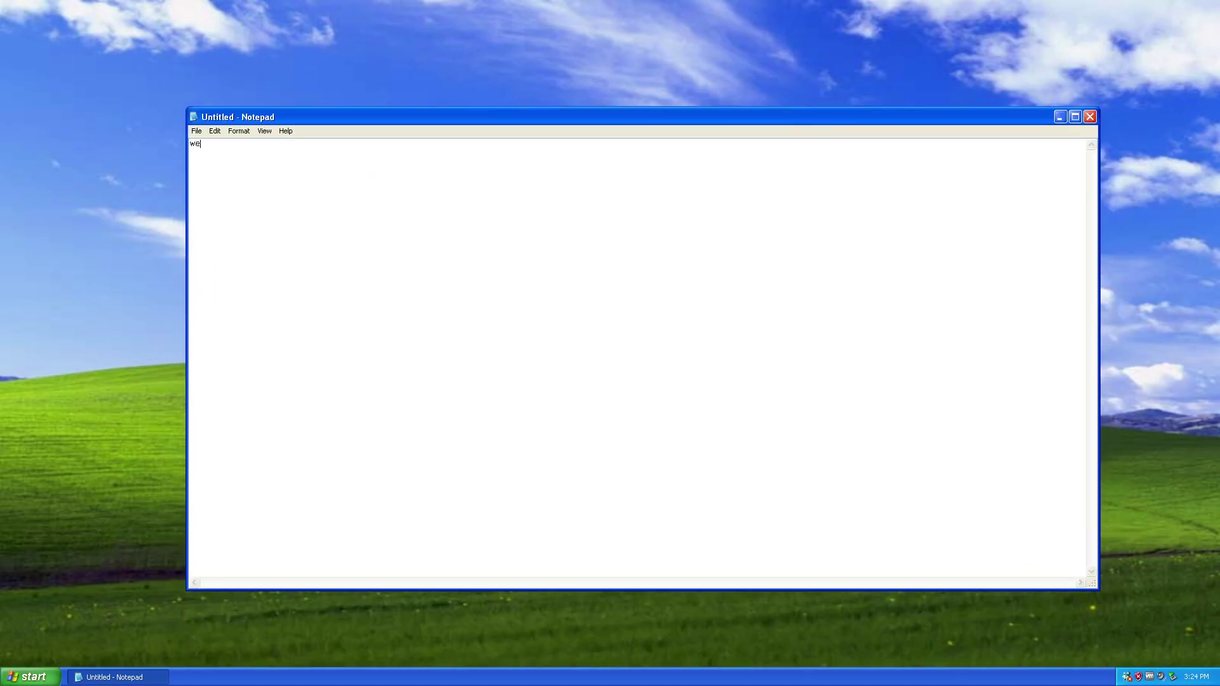
pyautogui.write(' are gonna try to activate this copy of windows xp pro with the phone')
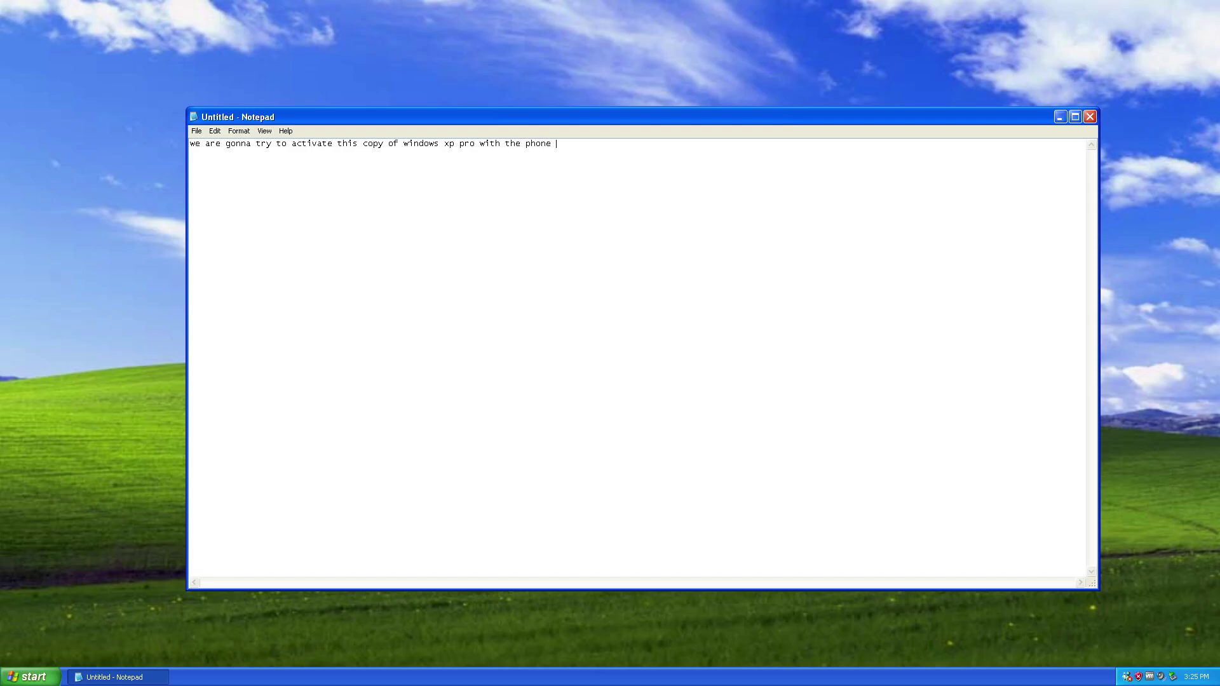
pyautogui.write(' activat')
pyautogui.write('ion met')
pyautogui.write('hoa')
pyautogui.press('BackSpace')
pyautogui.press('BackSpace')
pyautogui.write('od')
pyautogui.click(194, 132)
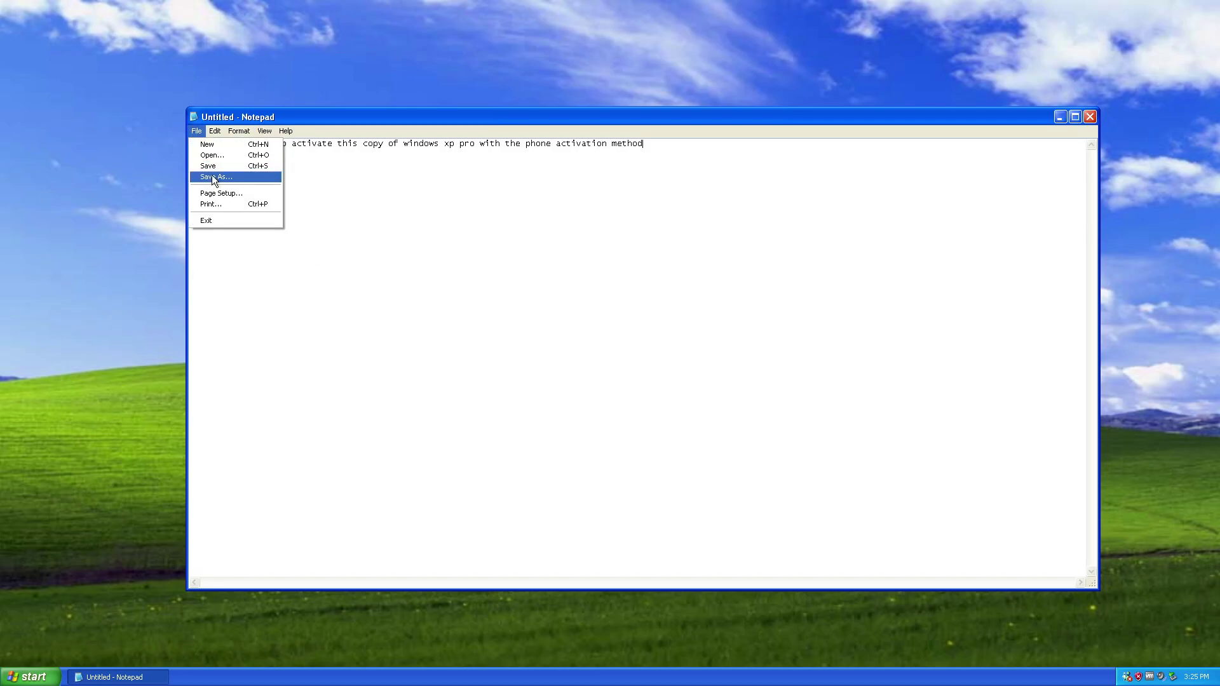
pyautogui.click(212, 176)
# Save the note on the Desktop as winxp, close Notepad, and drag the winxp icon lower-middle.
pyautogui.click(220, 256)
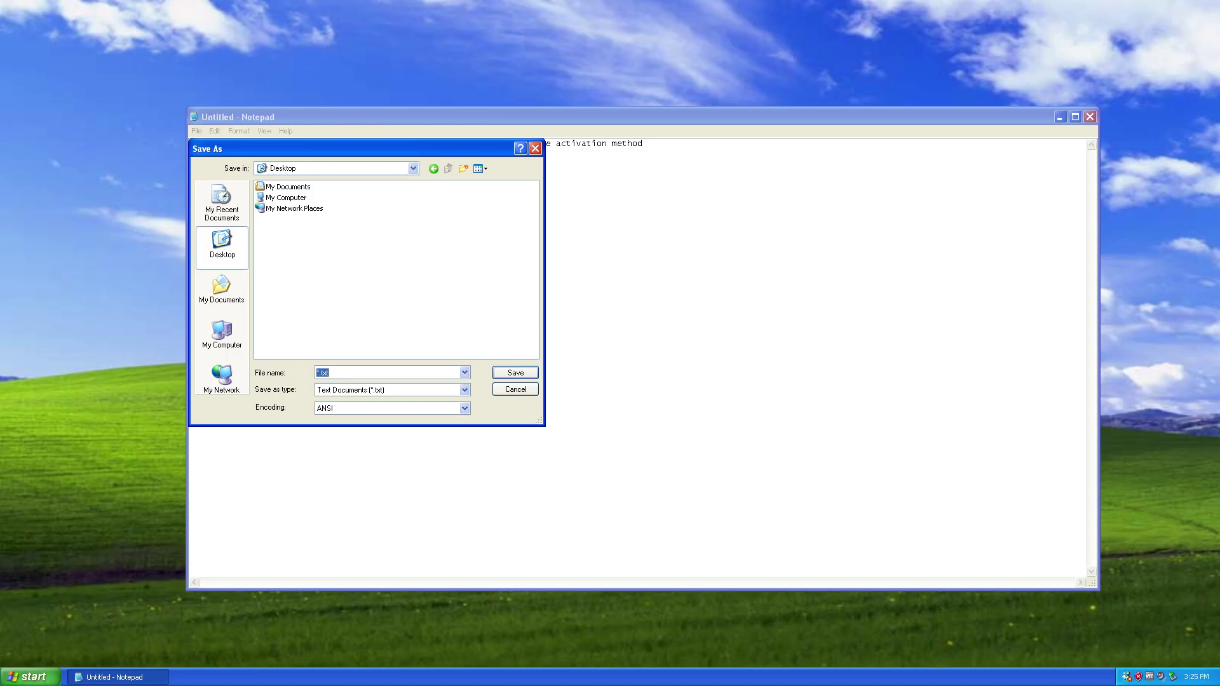
pyautogui.write('winxp')
pyautogui.press('Return')
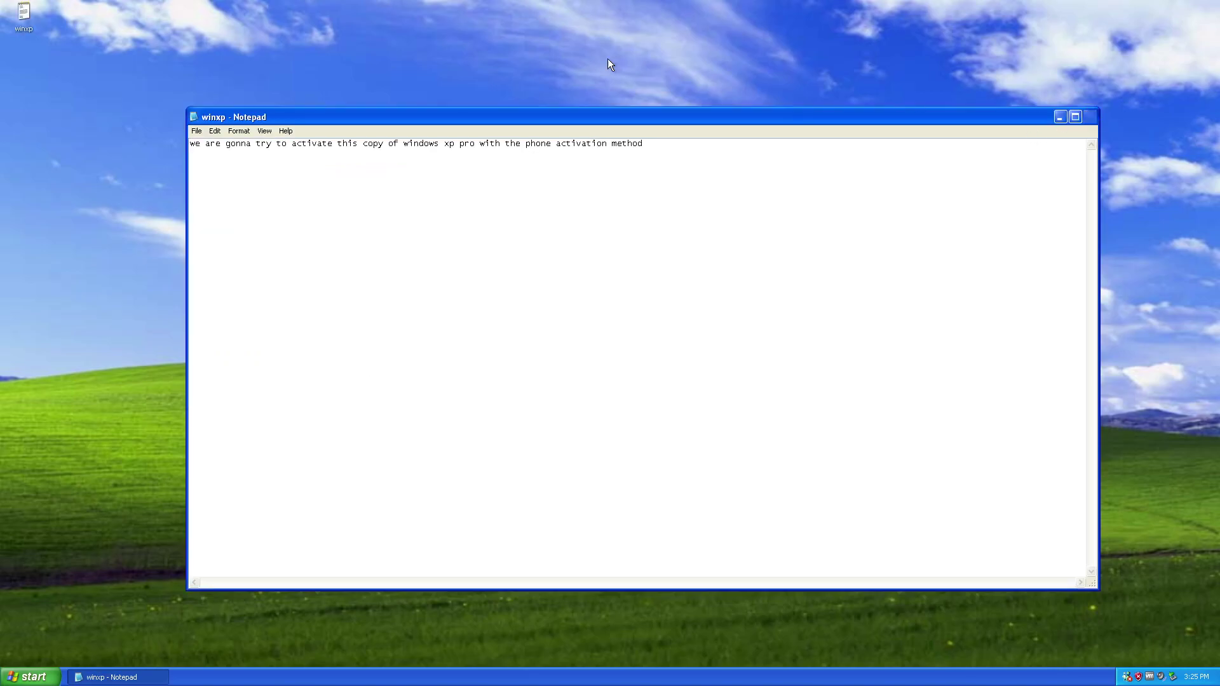
pyautogui.hotkey('alt', 'F4')
pyautogui.moveTo(828, 421); pyautogui.dragTo(844, 443)
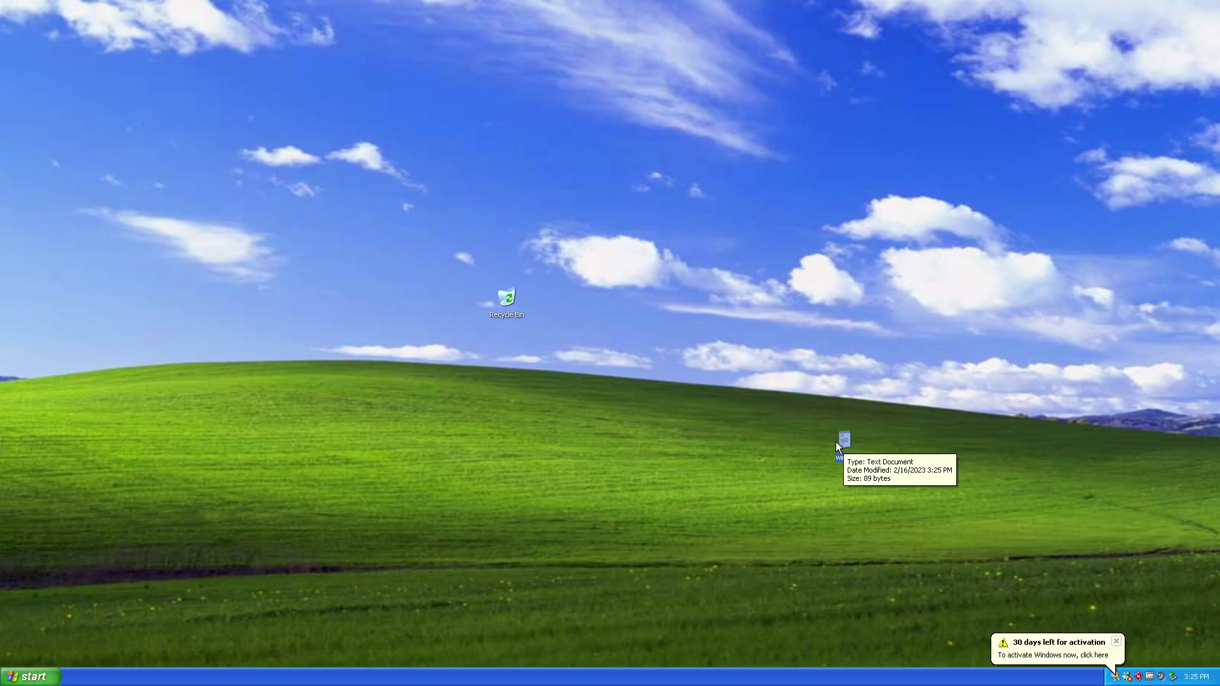
# Open the activation wizard and choose to telephone a customer service representative.
pyautogui.click(699, 372)
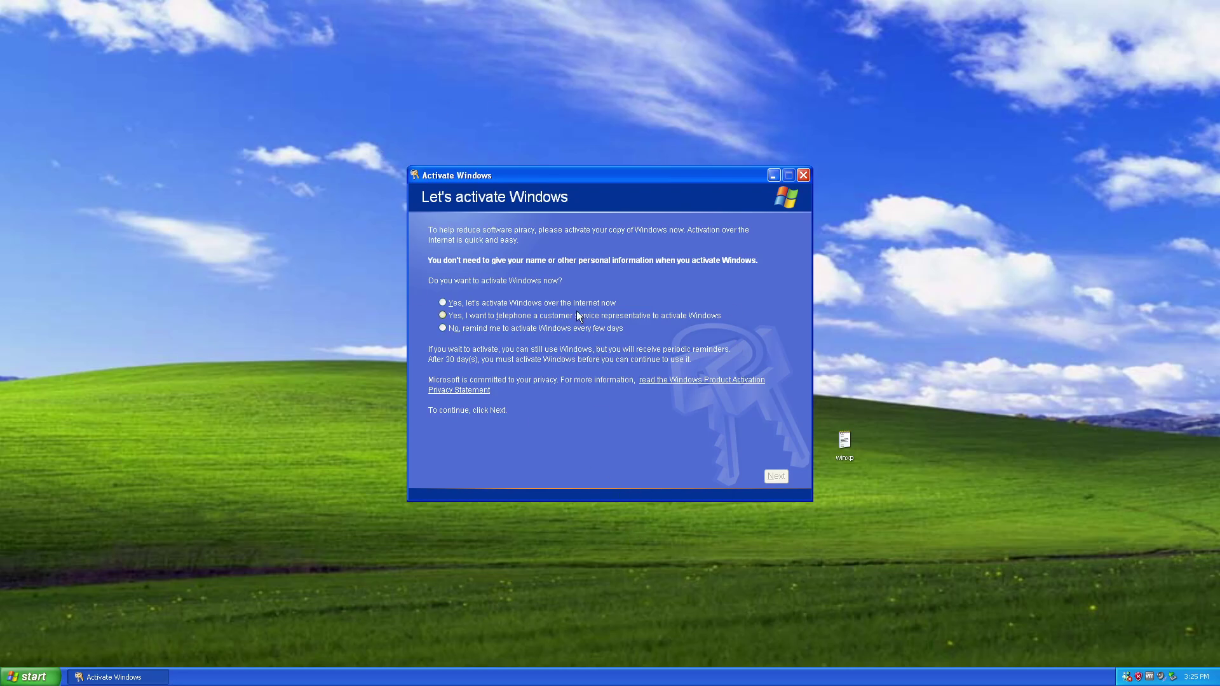
pyautogui.click(511, 317)
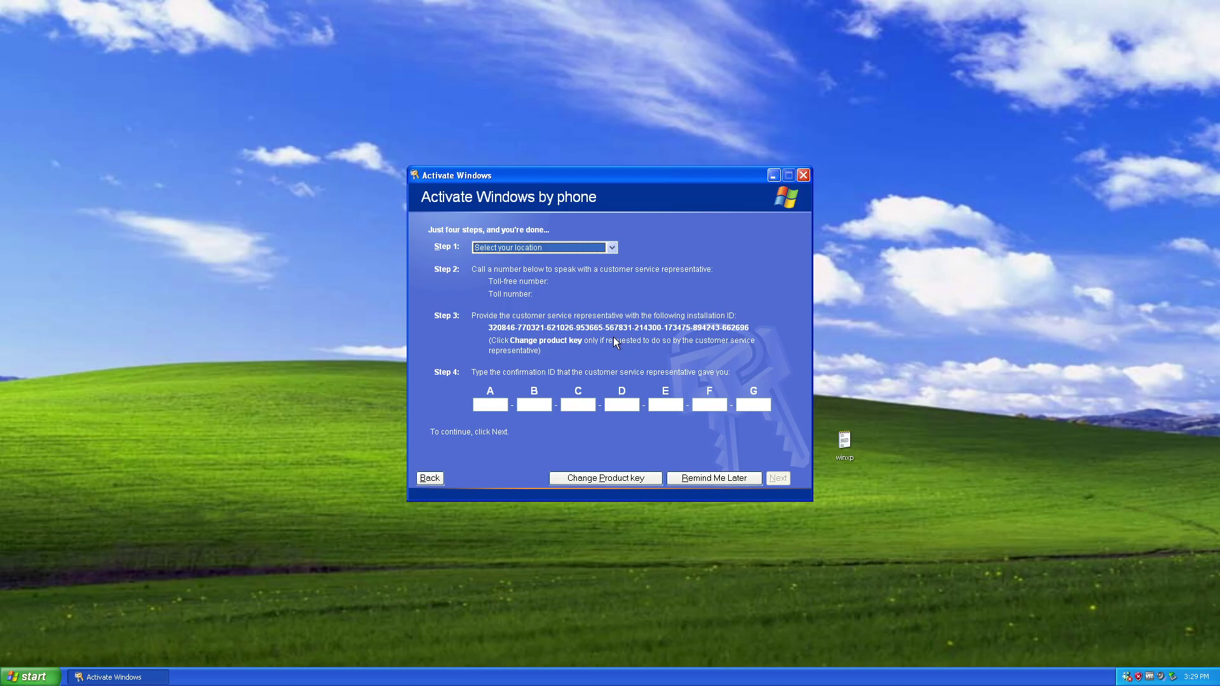
pyautogui.click(516, 250)
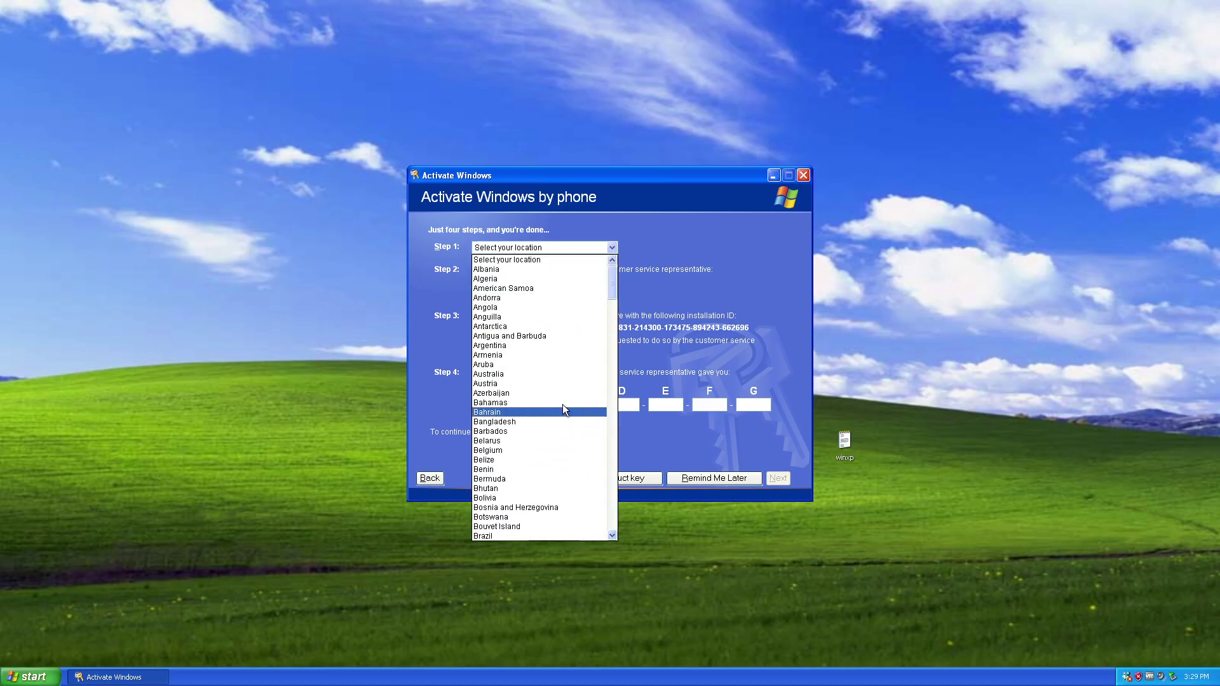
pyautogui.moveTo(611, 286); pyautogui.dragTo(604, 521)
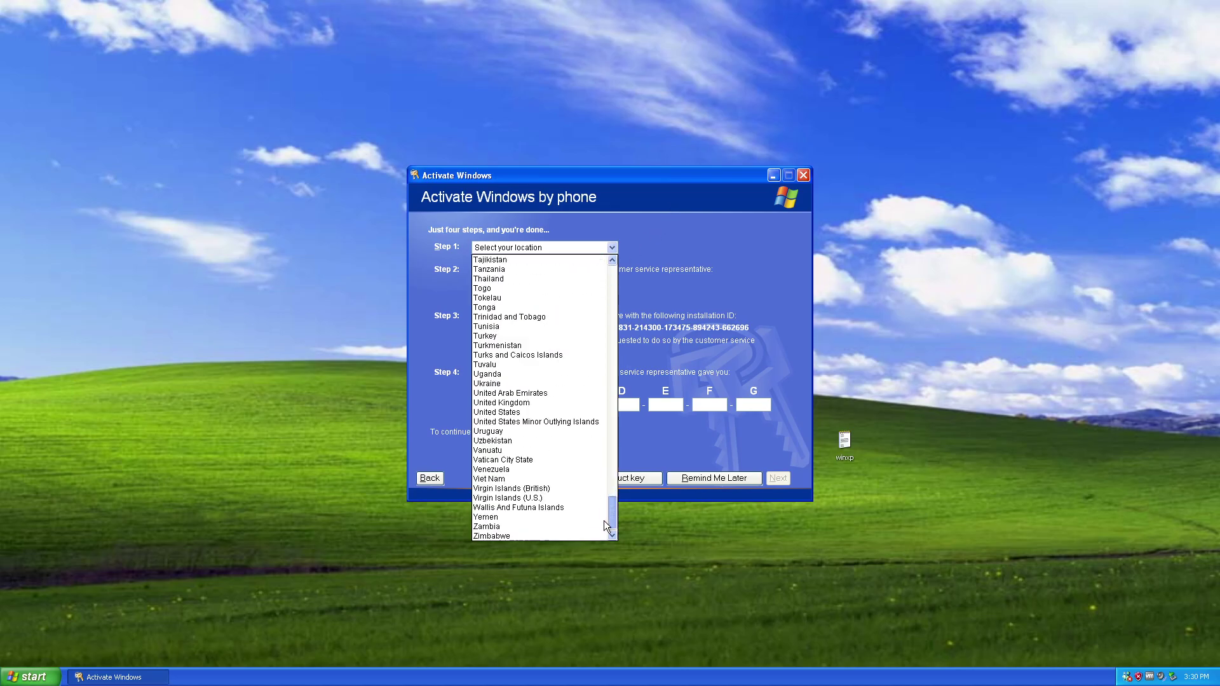
pyautogui.click(515, 412)
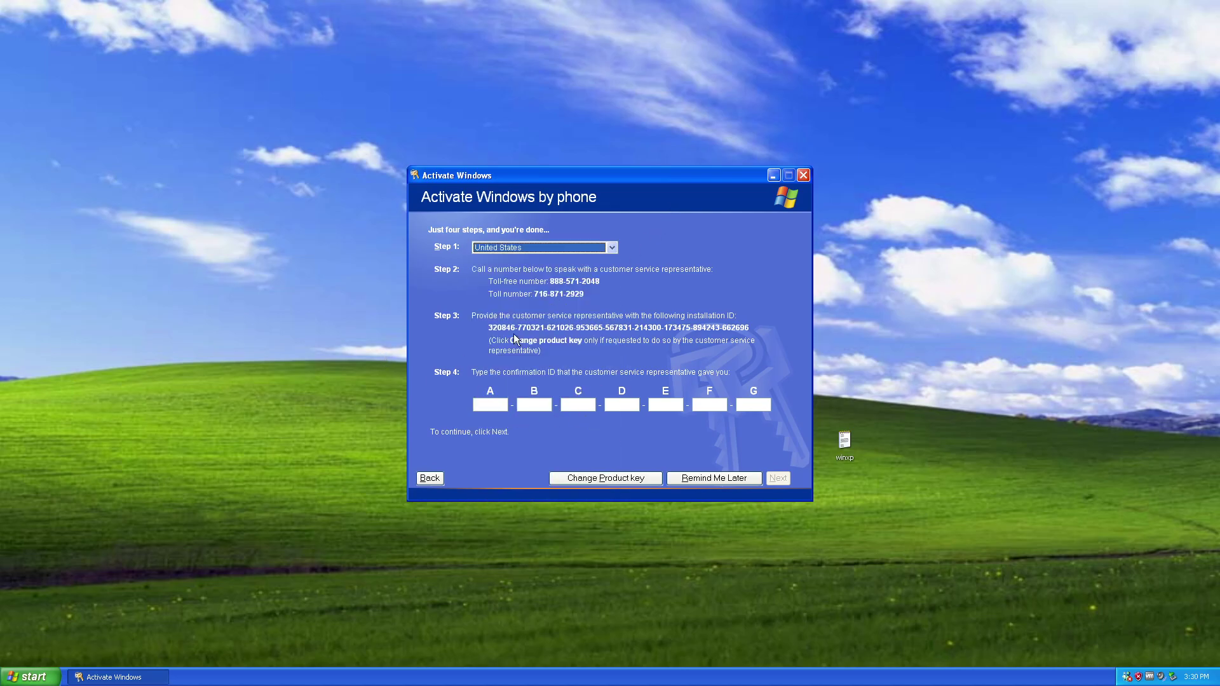
pyautogui.click(589, 287)
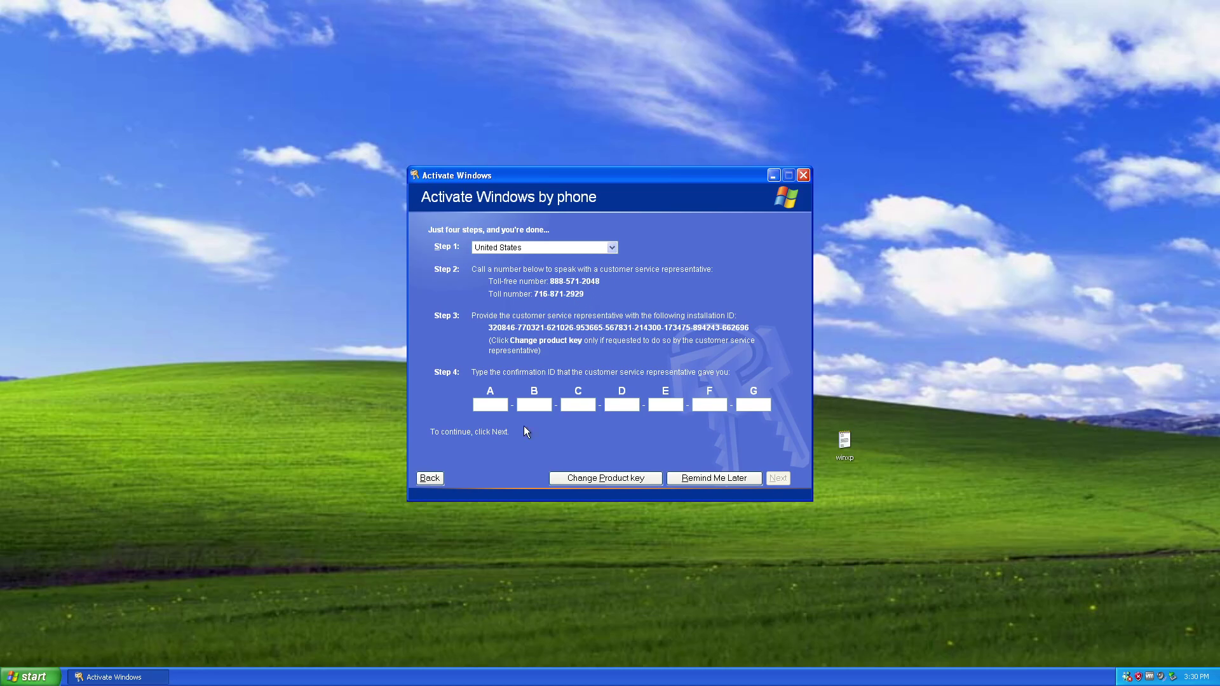
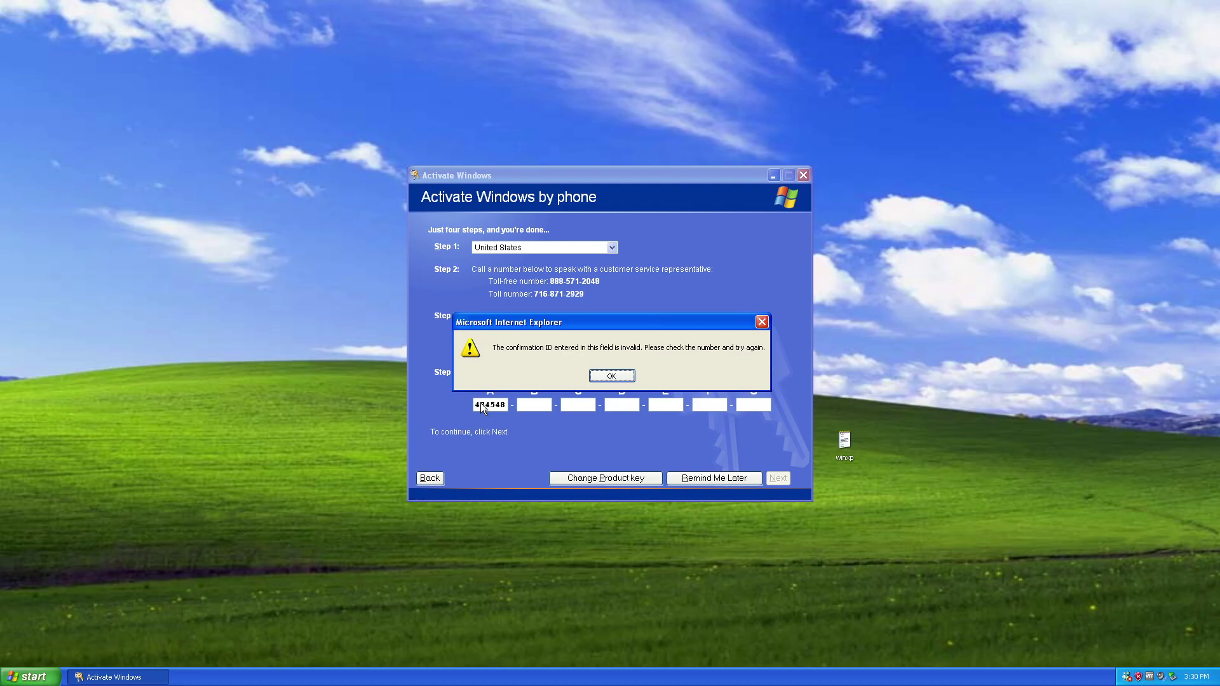
pyautogui.press('Return')
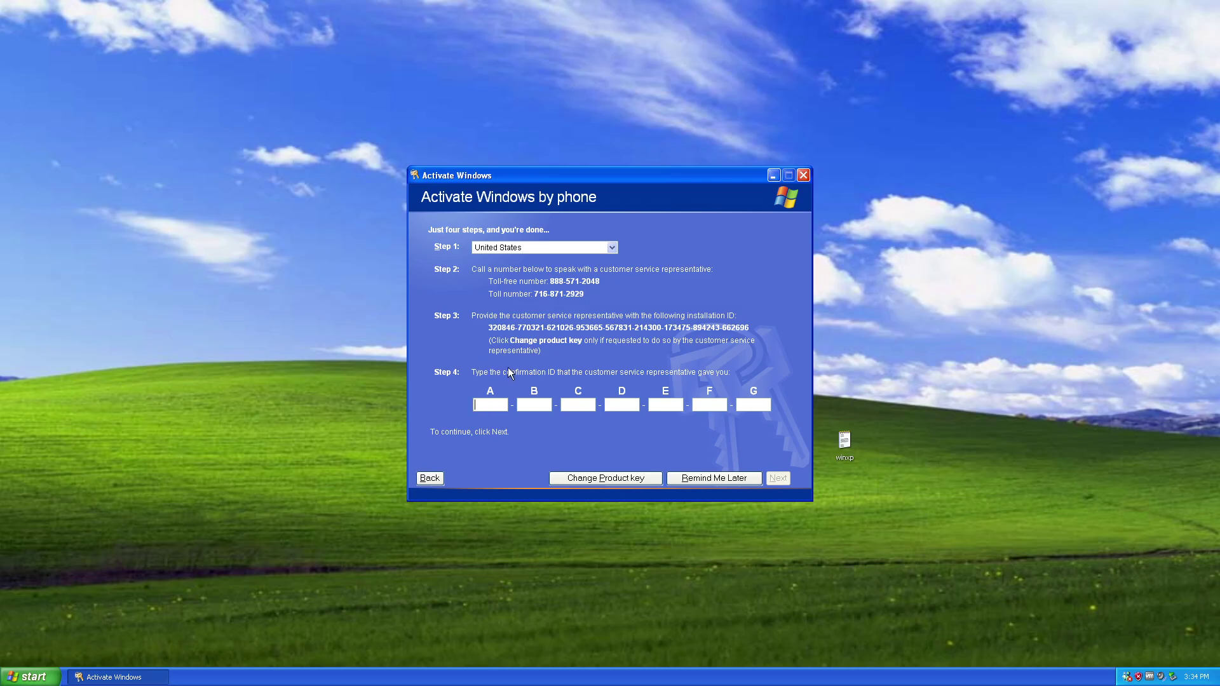
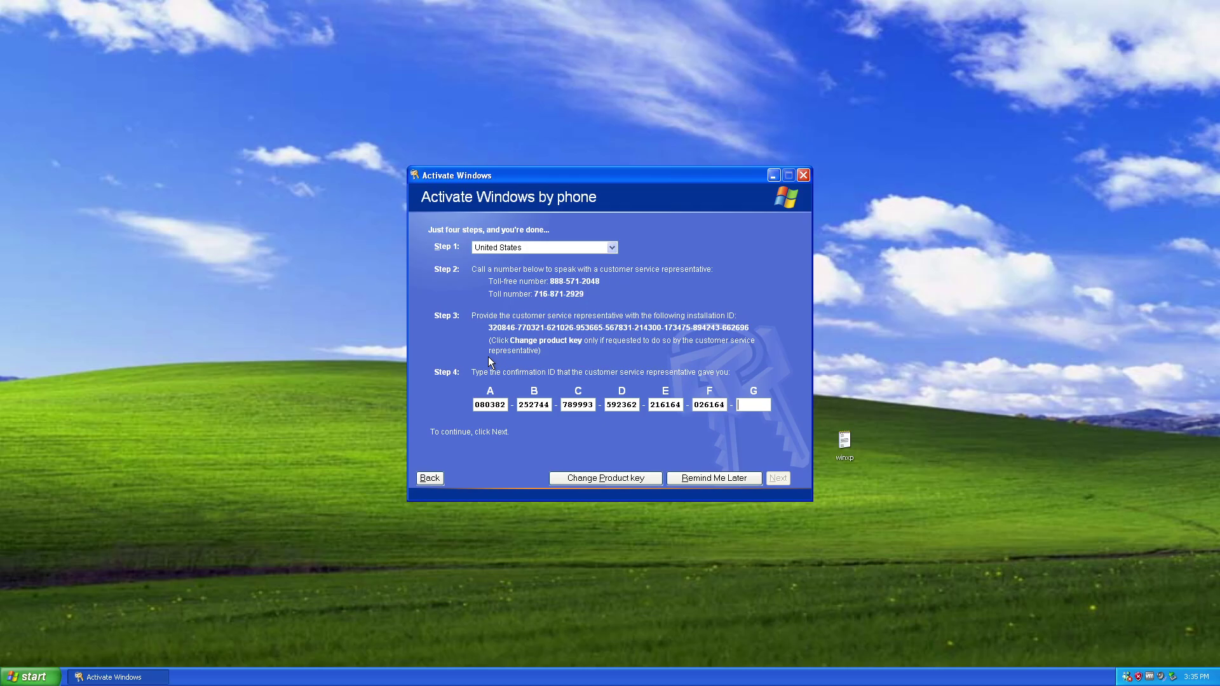
# Submit the confirmation ID and close the wizard from the Thank You page.
pyautogui.press('Return')
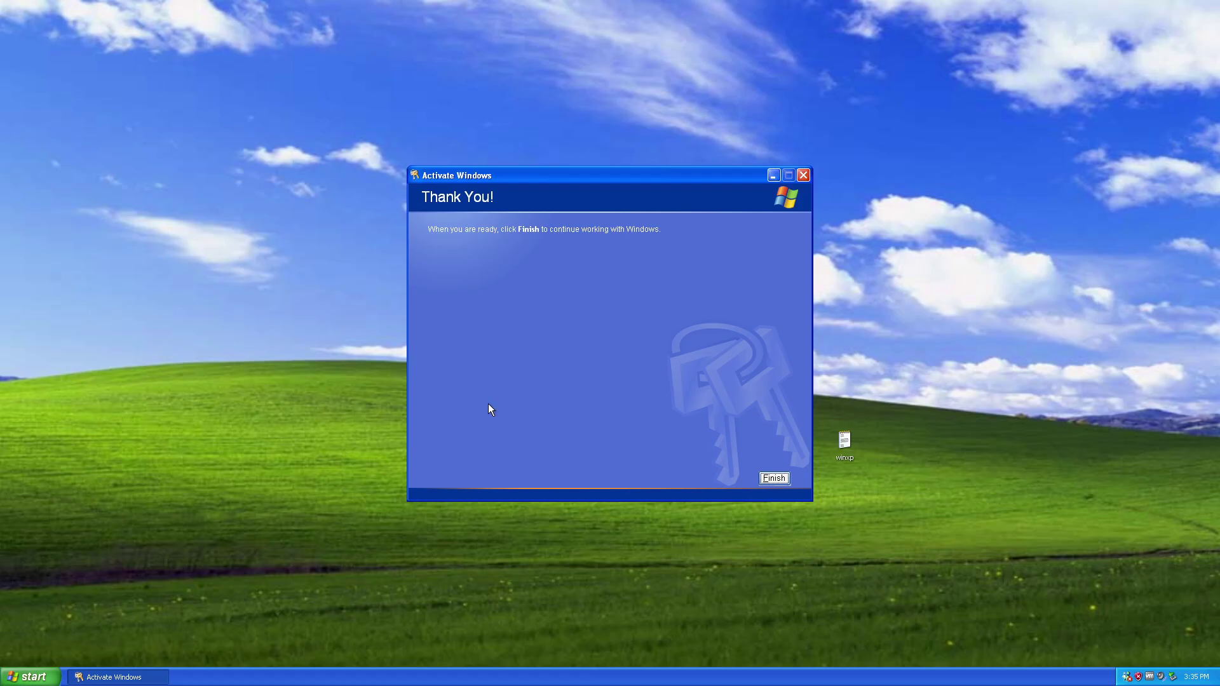
pyautogui.click(774, 479)
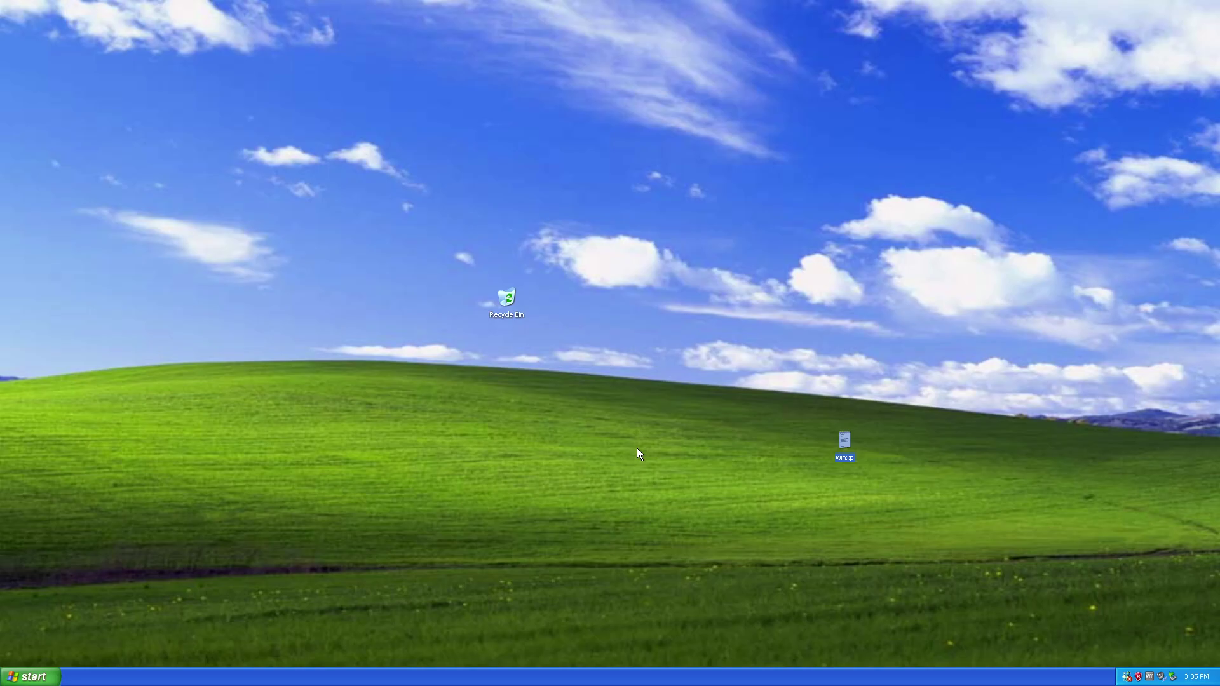
# Launch System Information and review its summary: XP Professional SP3, VMware Virtual Platform, 512 MB.
pyautogui.press('super')
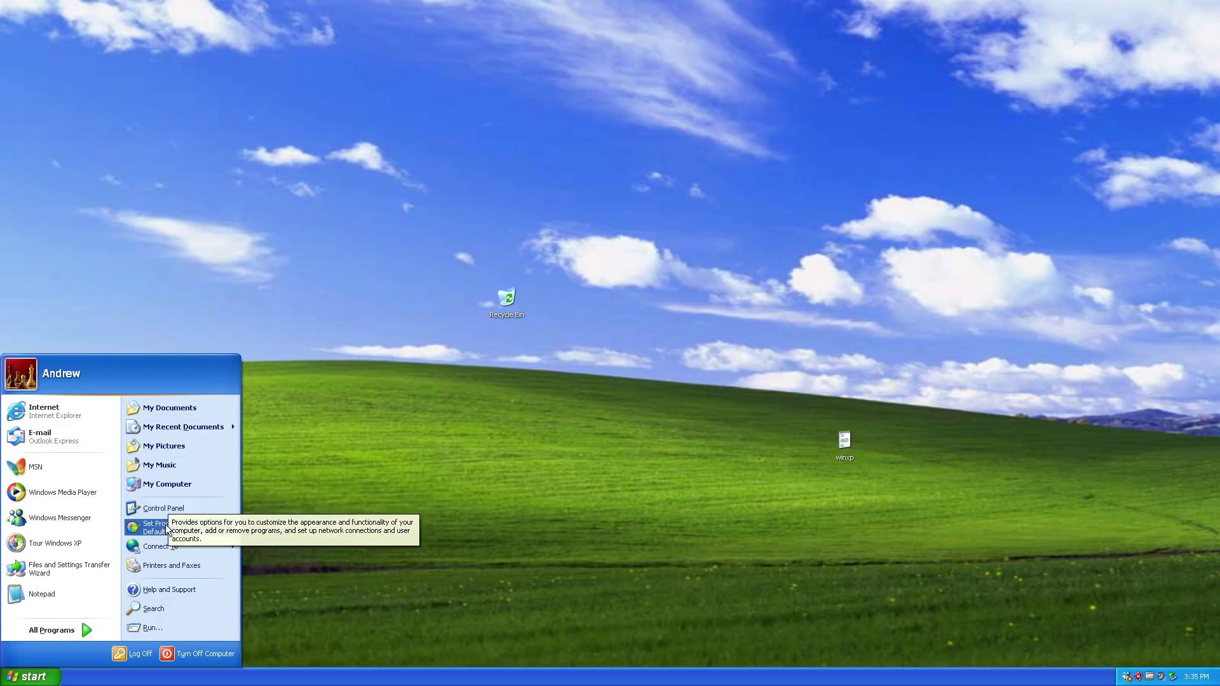
pyautogui.moveTo(83, 628)
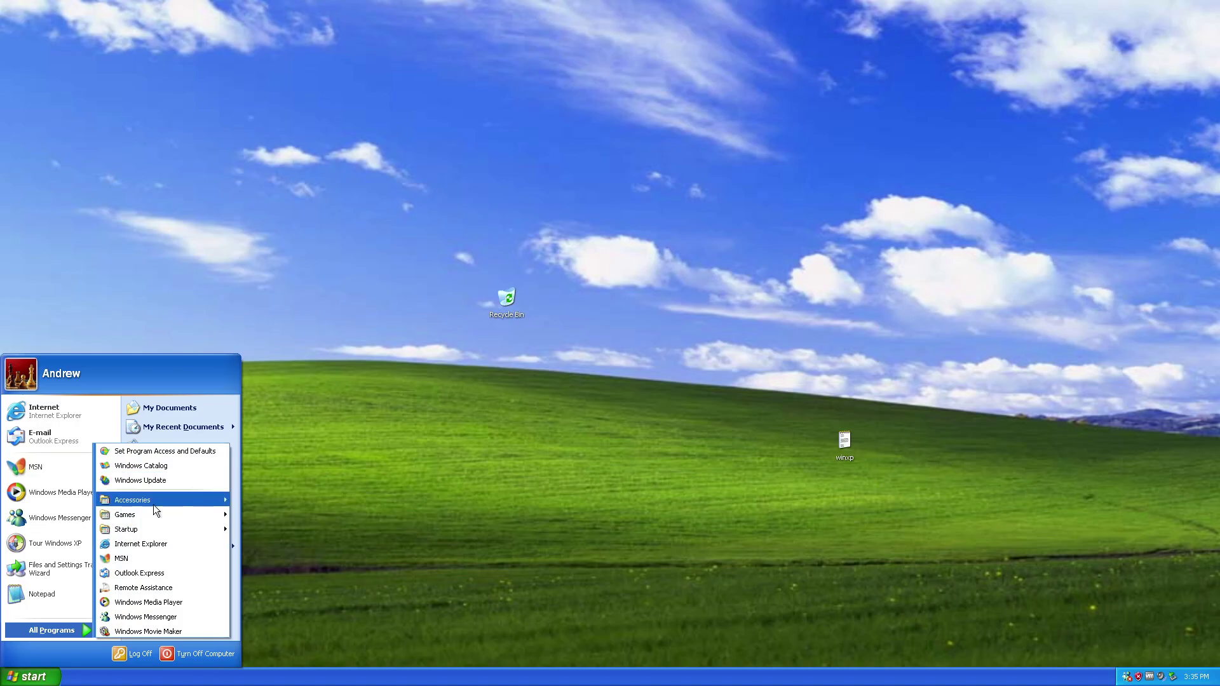
pyautogui.moveTo(176, 502)
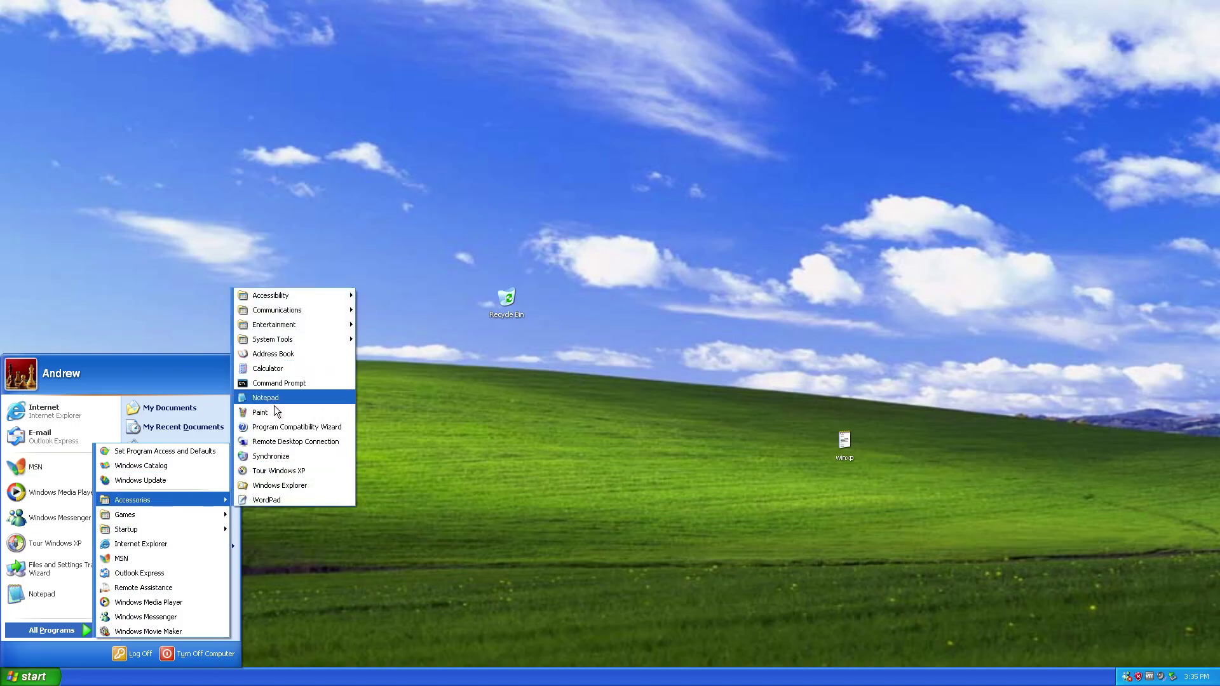
pyautogui.moveTo(282, 345)
pyautogui.click(402, 443)
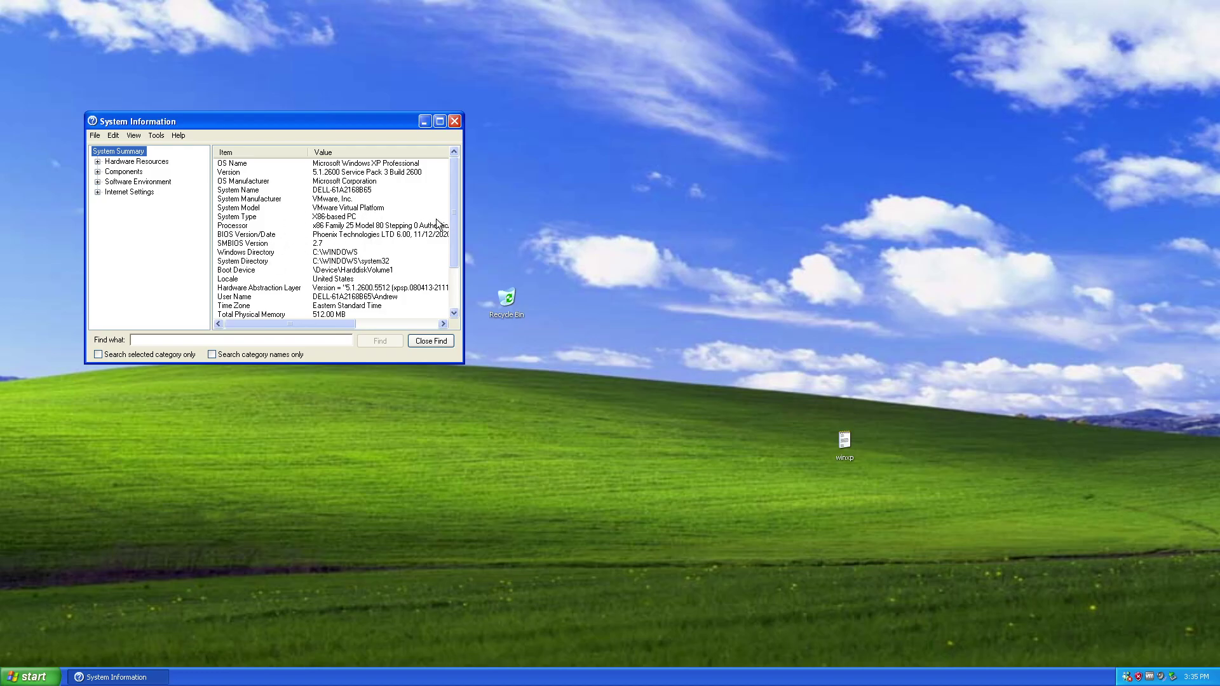
pyautogui.moveTo(455, 216)
pyautogui.mouseDown()
pyautogui.moveTo(451, 281)
pyautogui.moveTo(449, 214)
pyautogui.mouseUp()
# Close System Information, restart Windows via Turn Off Computer, and dismiss the VMware error.
pyautogui.click(455, 122)
pyautogui.press('super')
pyautogui.press('u')
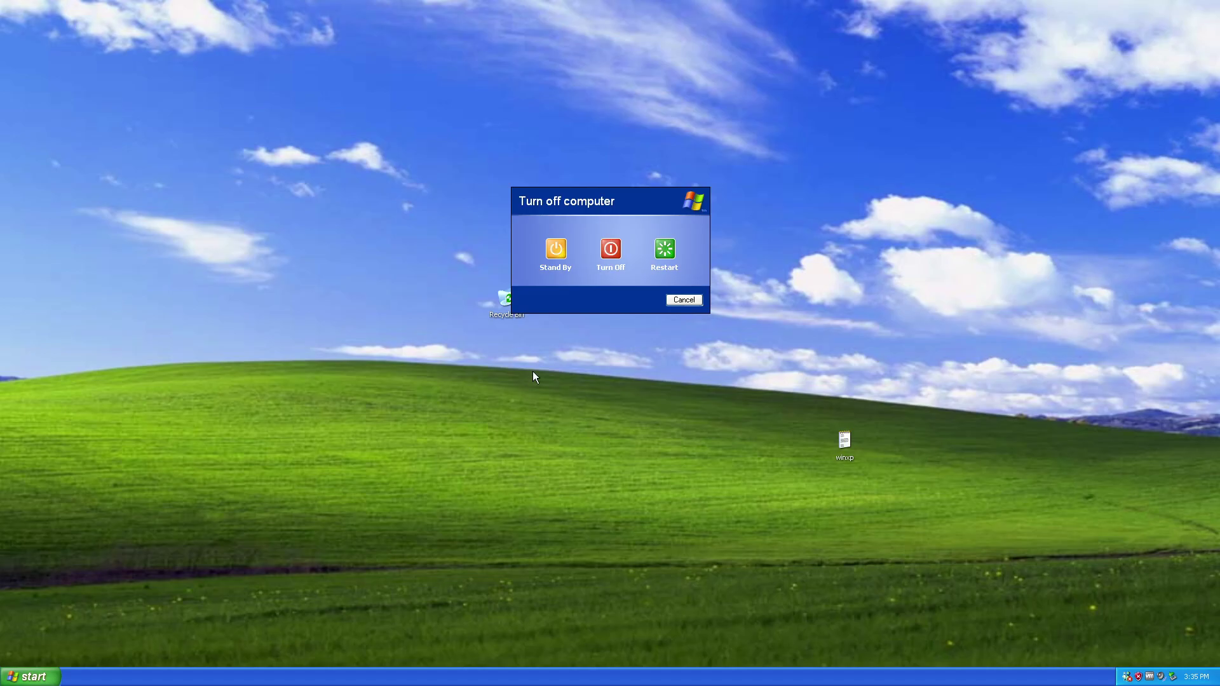
pyautogui.click(613, 249)
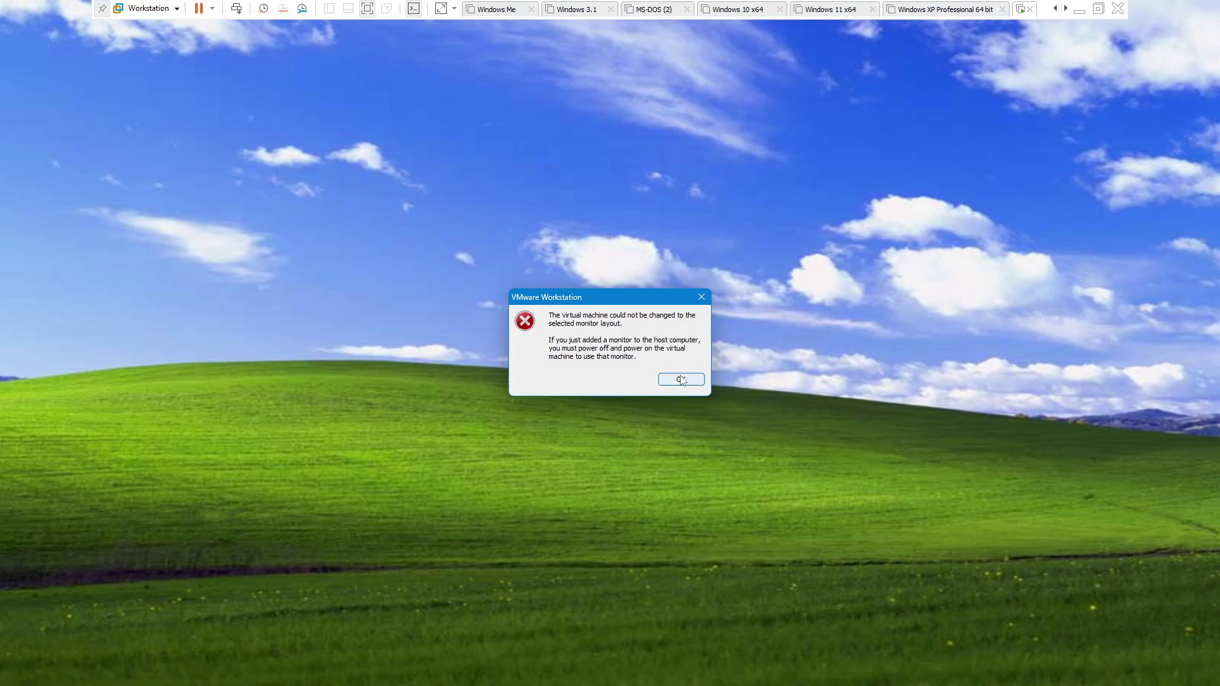
pyautogui.click(679, 379)
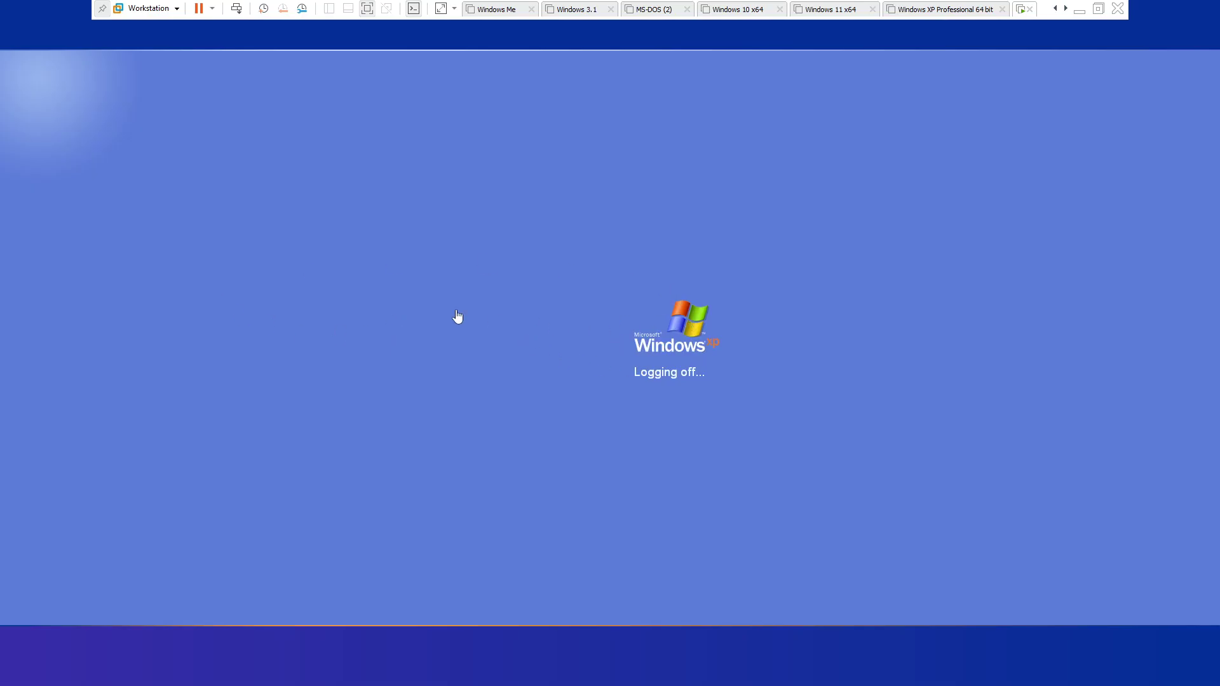